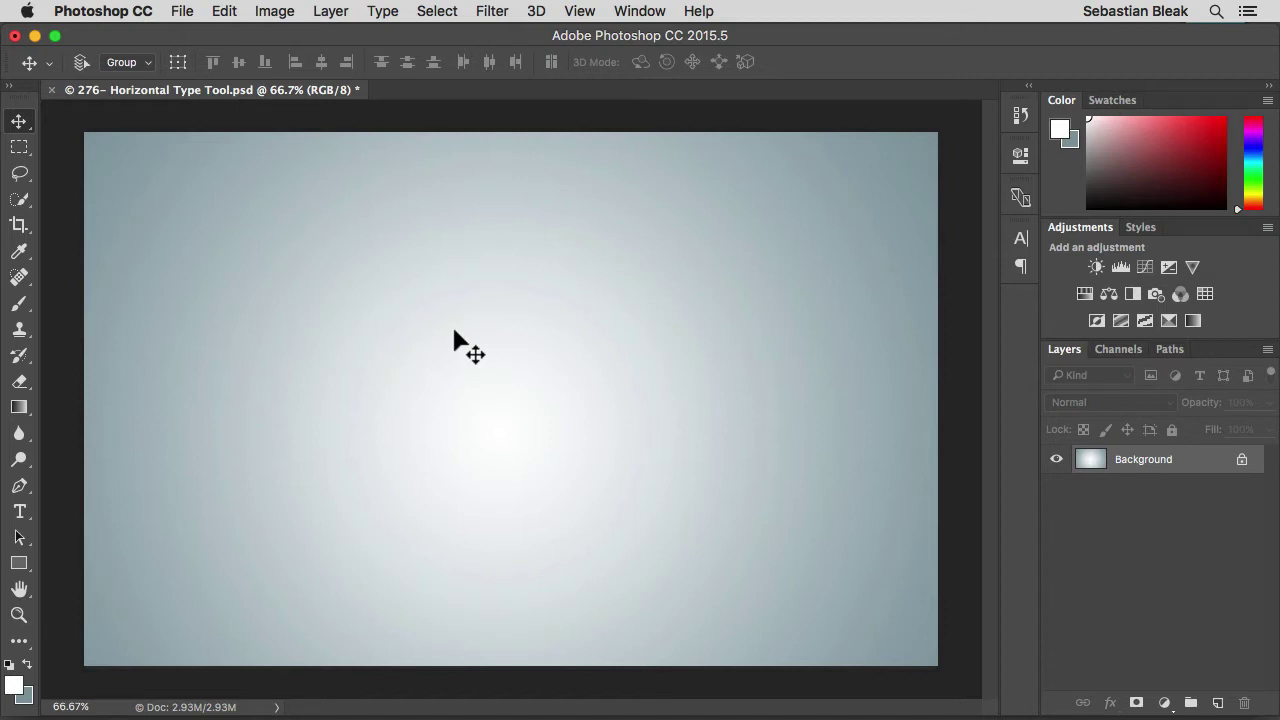
- Type the heading 'ADOBE GRIND' near the top centre of the canvas and commit it
{"action": "key", "text": "t"}
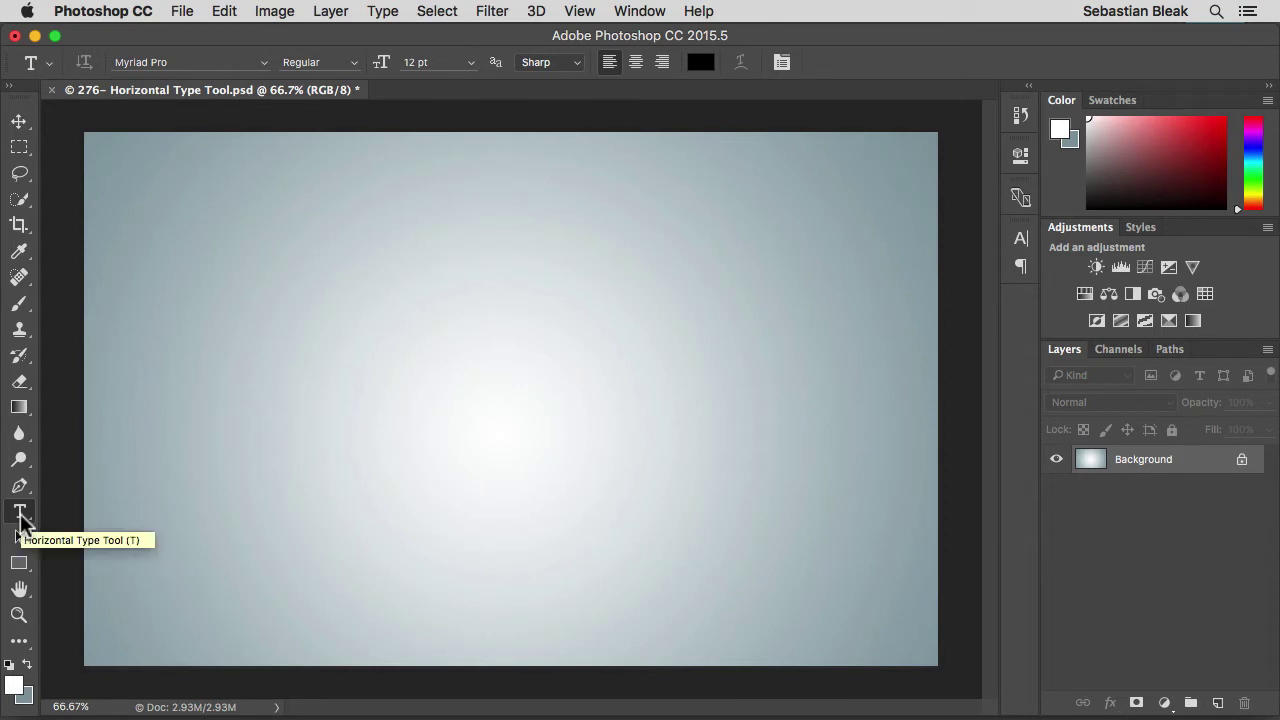
{"action": "left_click", "coordinate": [544, 193]}
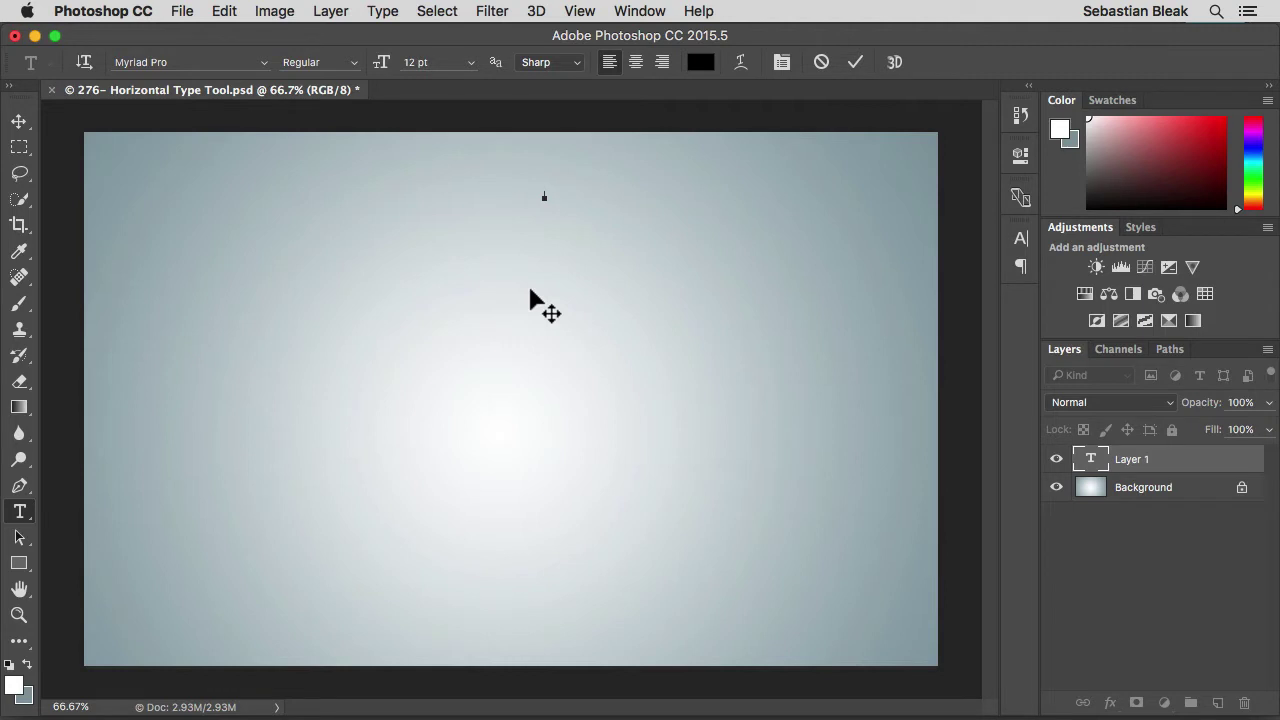
{"action": "key", "text": "shift"}
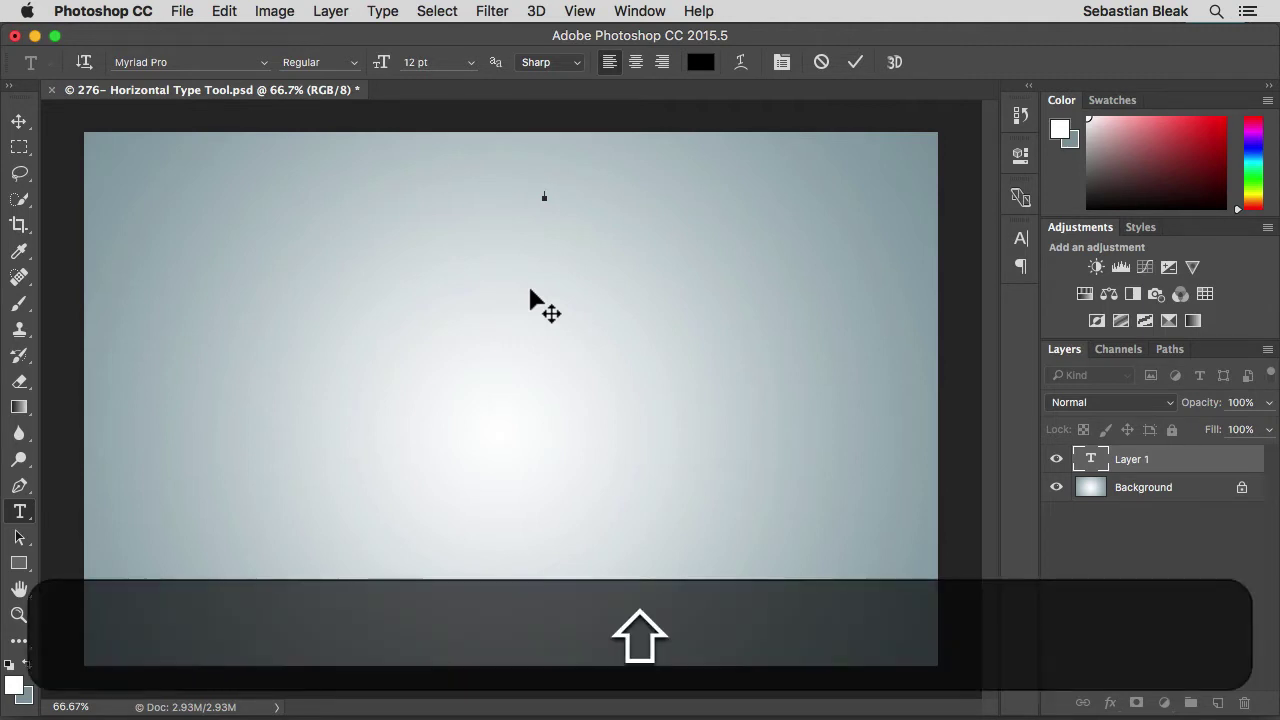
{"action": "type", "text": "GOOGLE"}
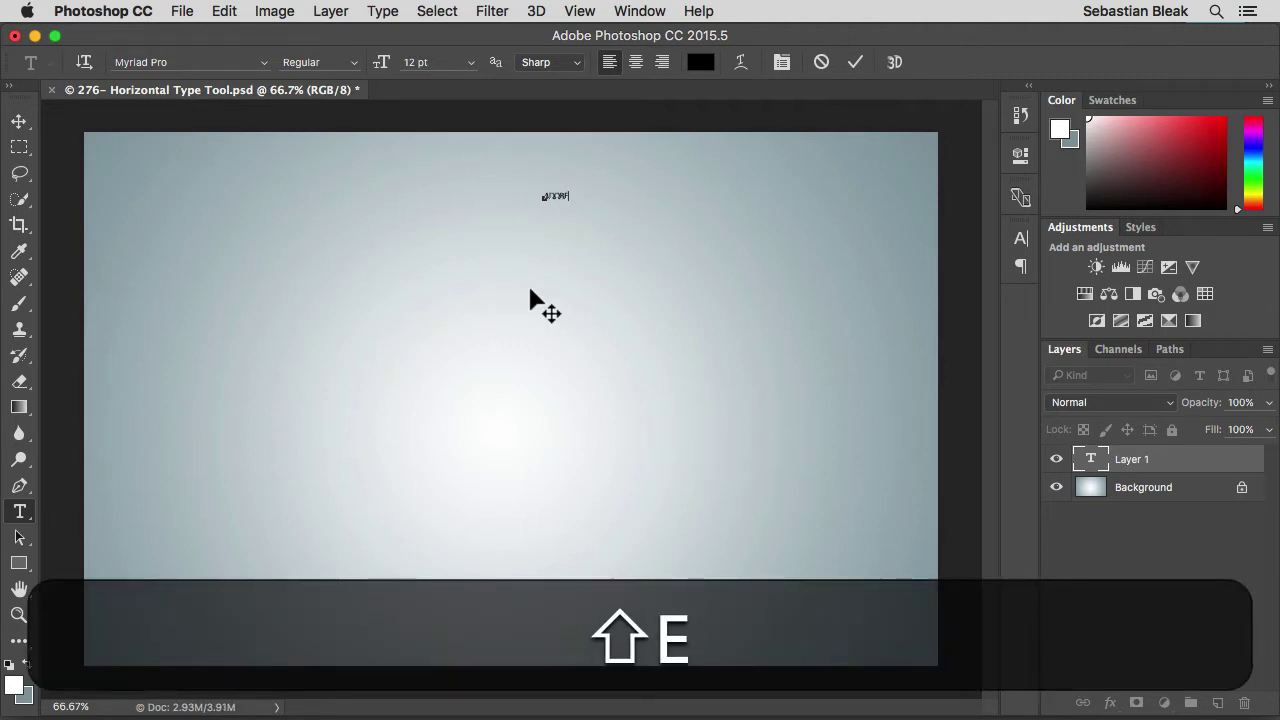
{"action": "type", "text": " AND"}
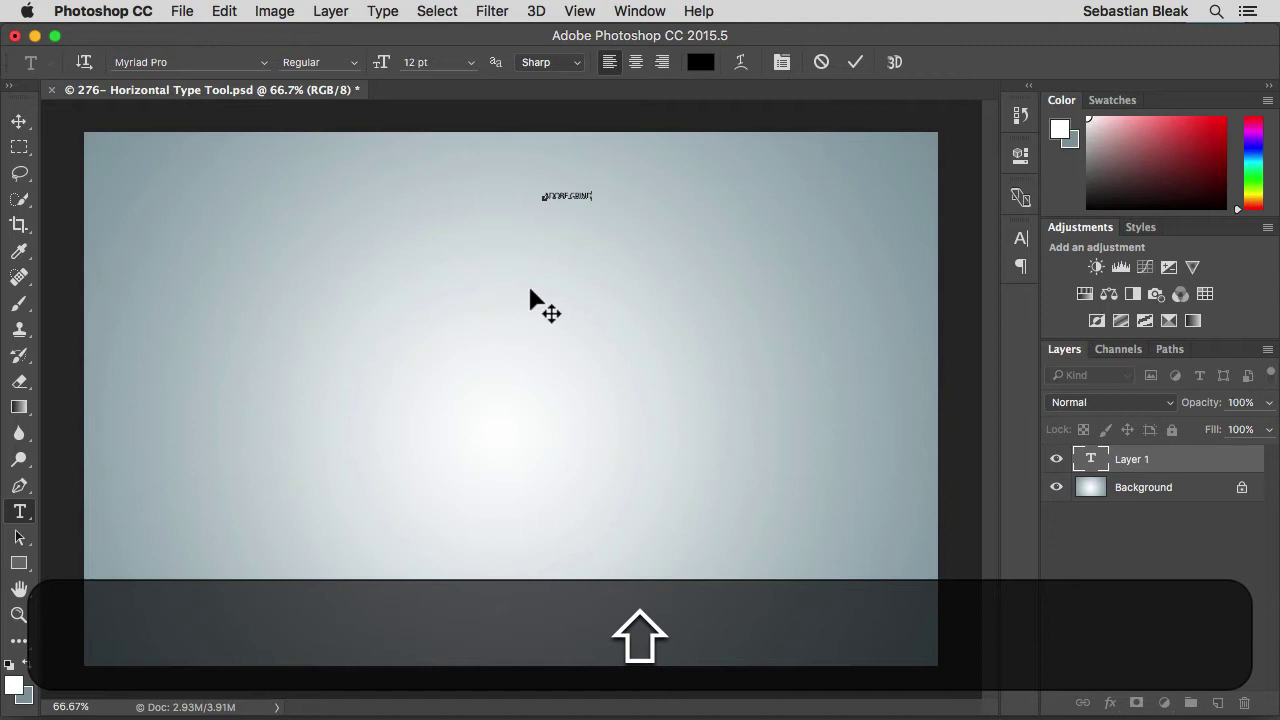
{"action": "type", "text": "V"}
{"action": "key", "text": "shift+BackSpace"}
{"action": "key", "text": "super+Return"}
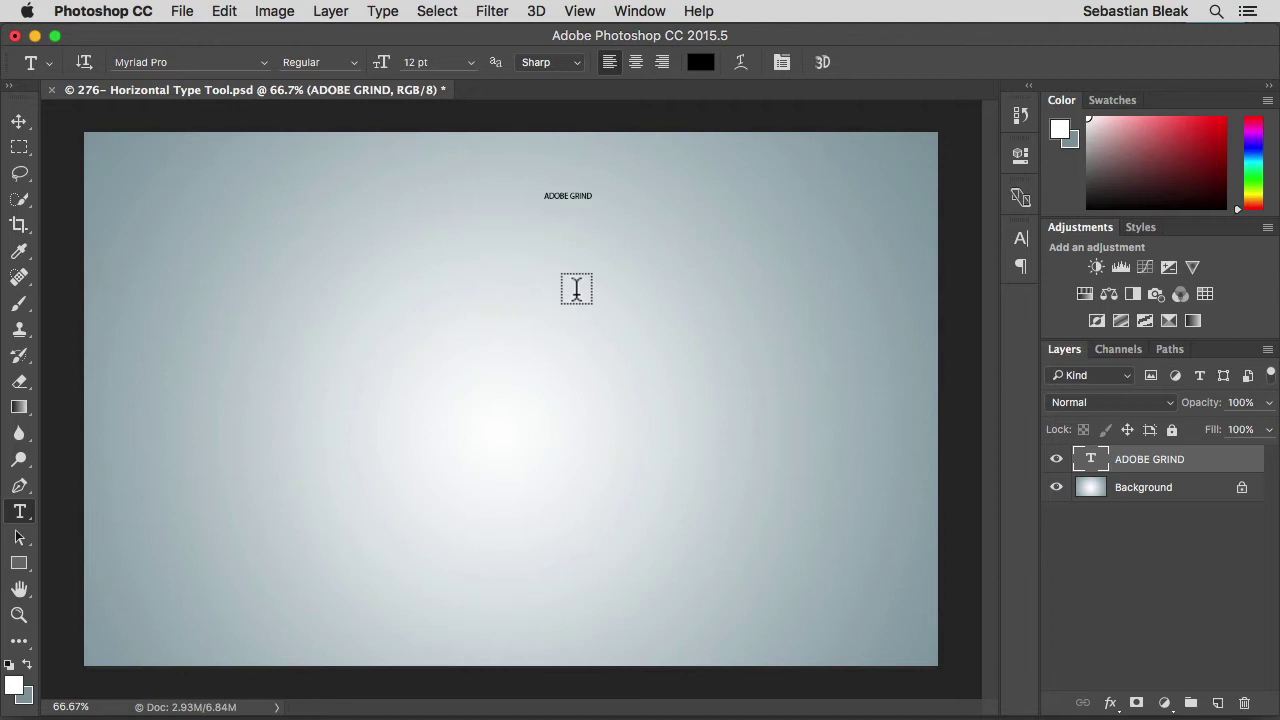
{"action": "left_click", "coordinate": [567, 196]}
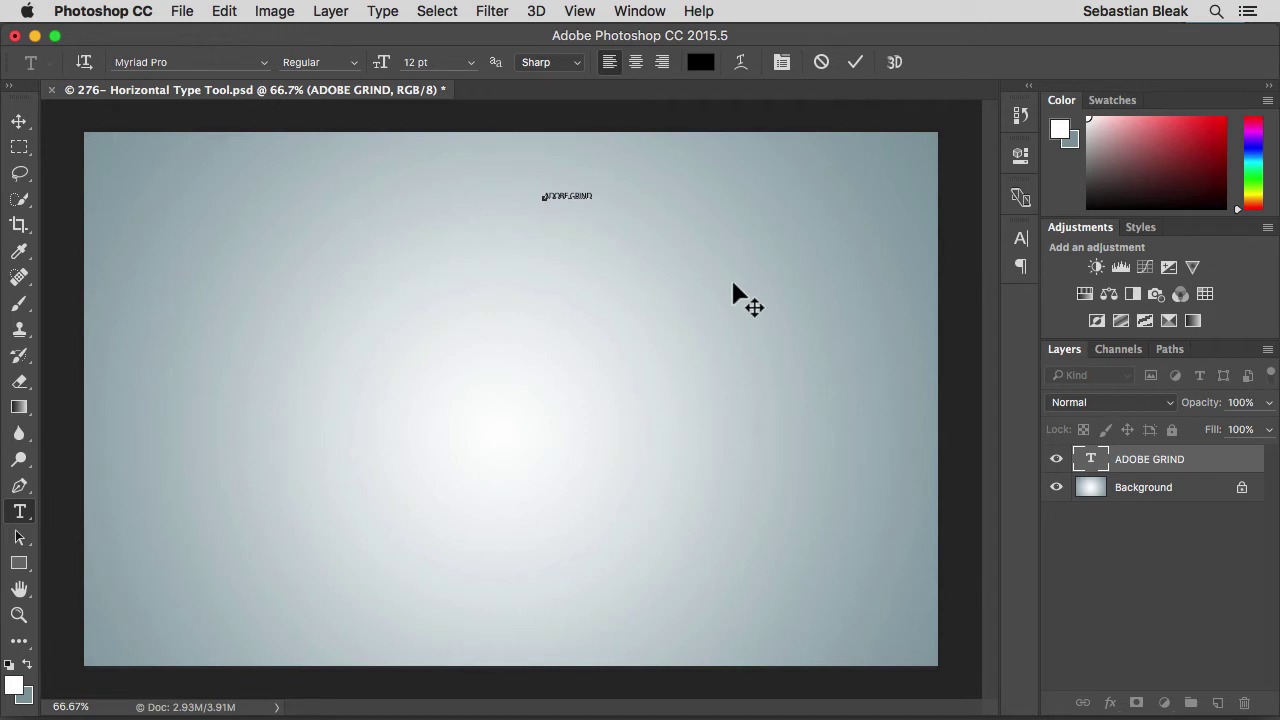
{"action": "key", "text": "Right"}
{"action": "key", "text": "Right"}
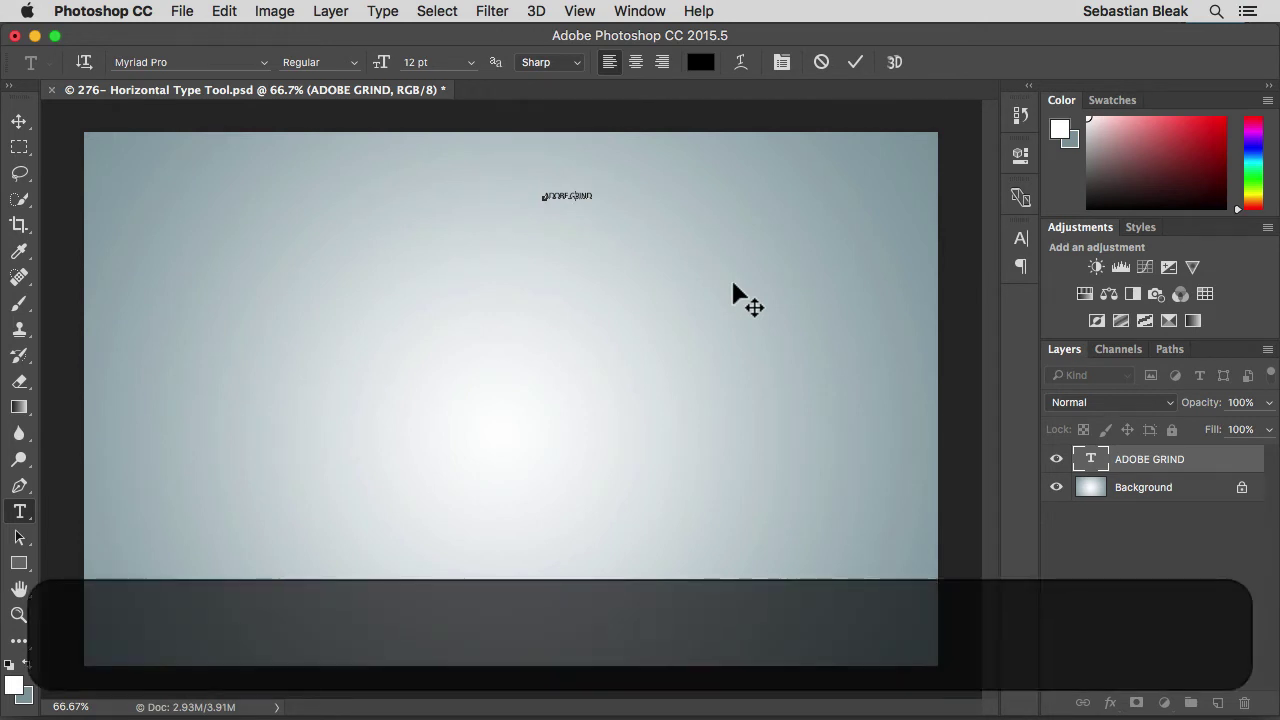
{"action": "left_click", "coordinate": [588, 193]}
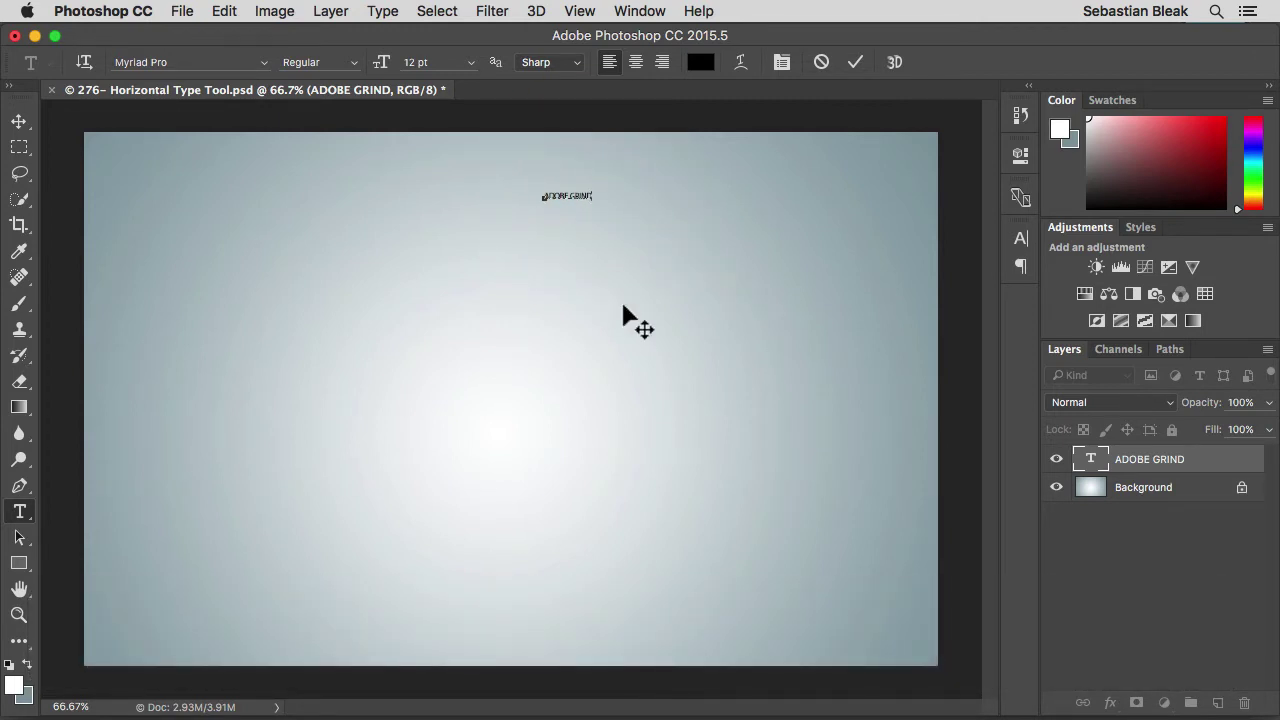
{"action": "key", "text": "super+Return"}
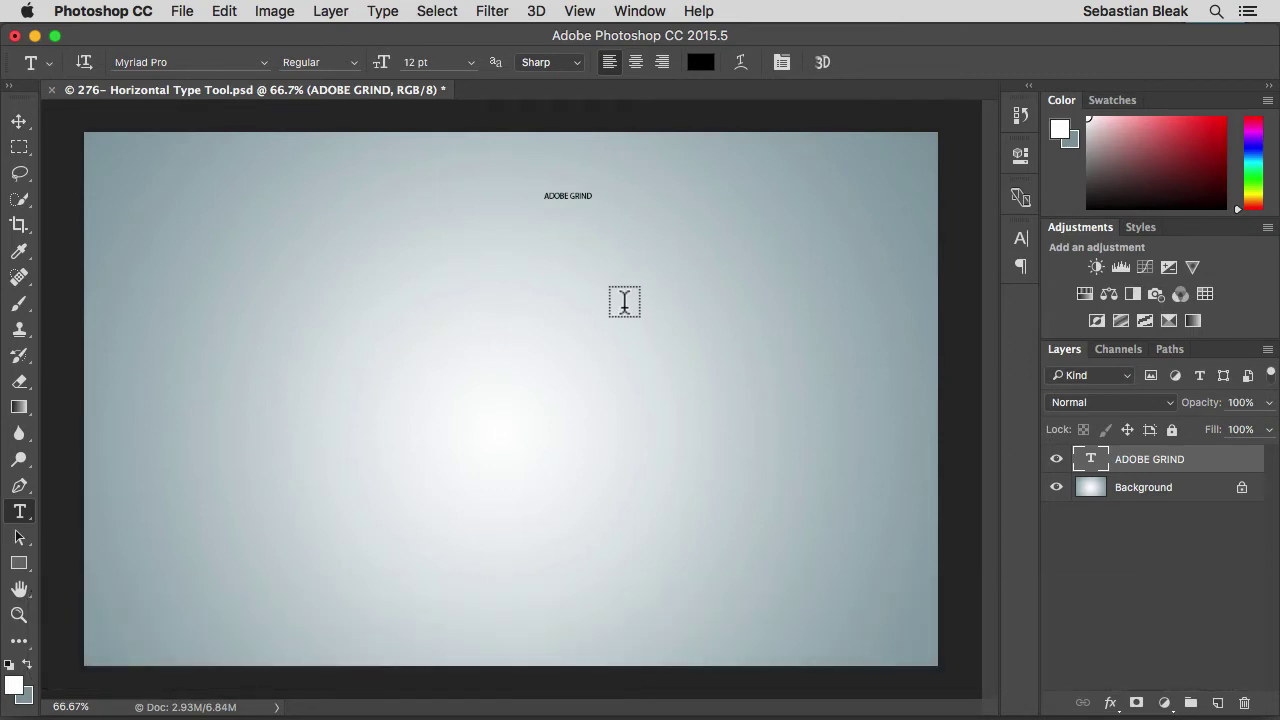
{"action": "double_click", "coordinate": [1090, 462]}
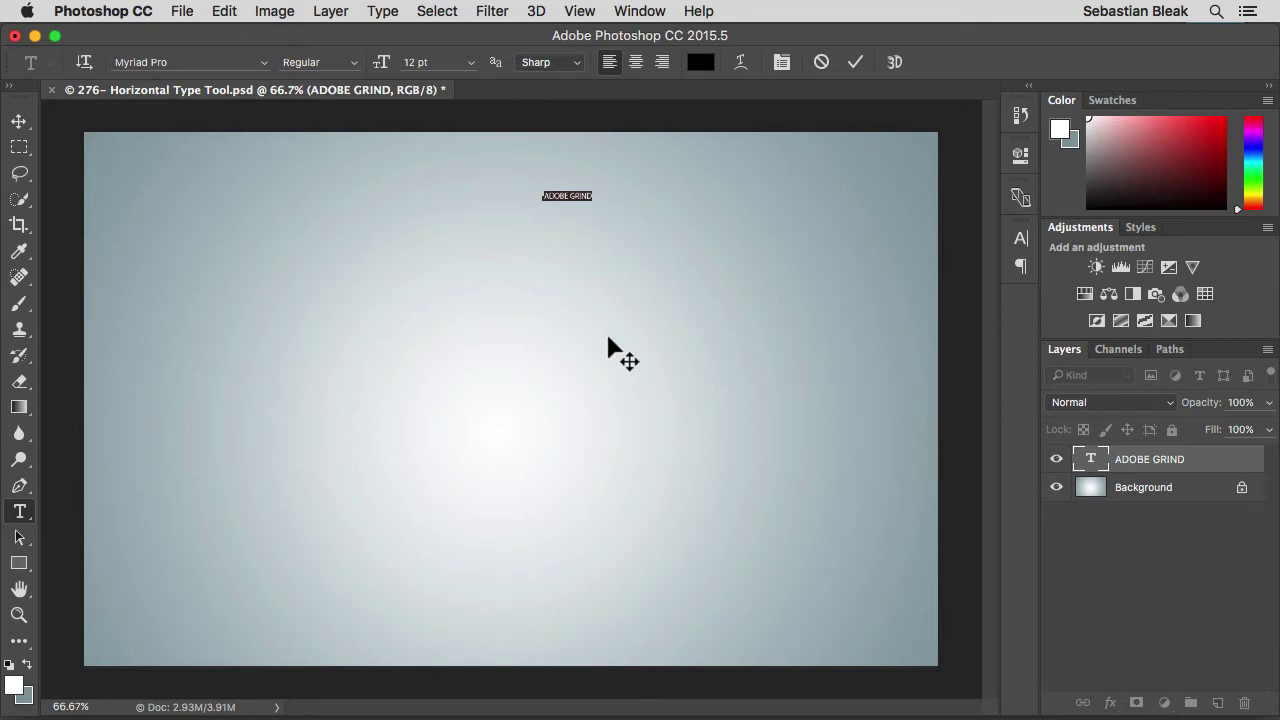
{"action": "key", "text": "super+Return"}
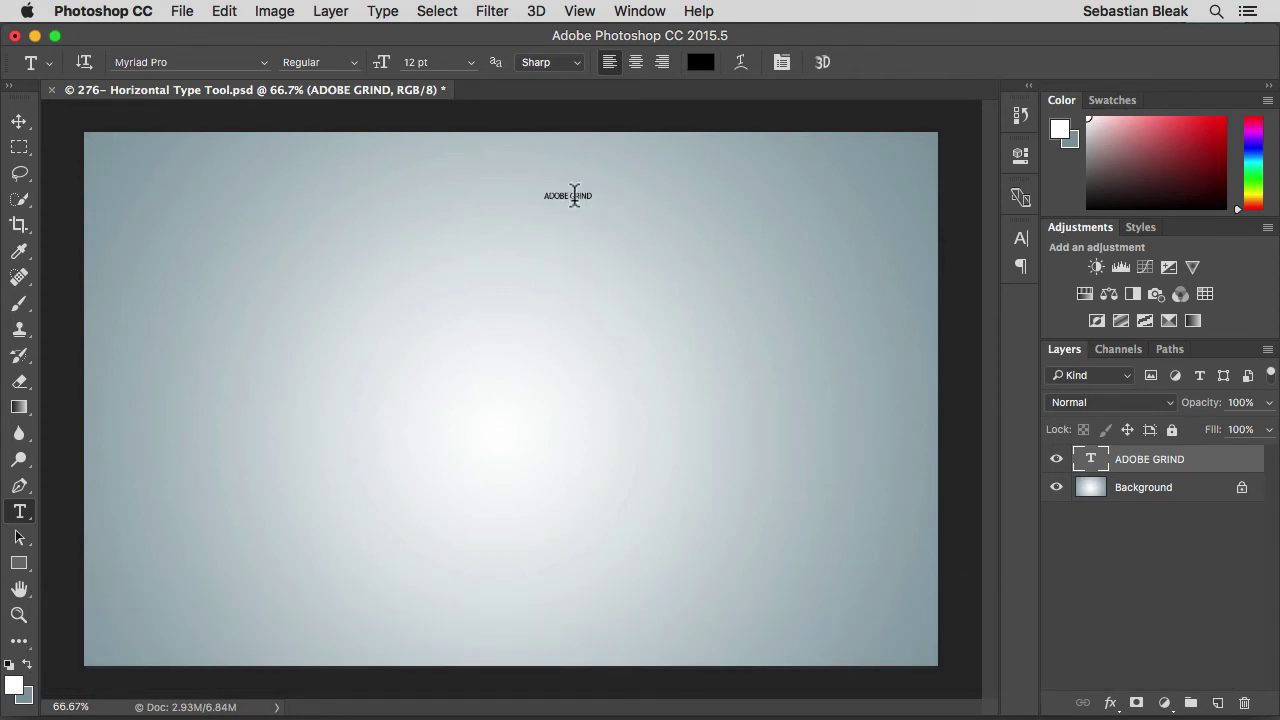
- Select all the ADOBE GRIND text, step its size up to 32 pt, then back to 25 pt, and centre it
{"action": "left_click", "coordinate": [574, 195]}
{"action": "double_click", "coordinate": [574, 195]}
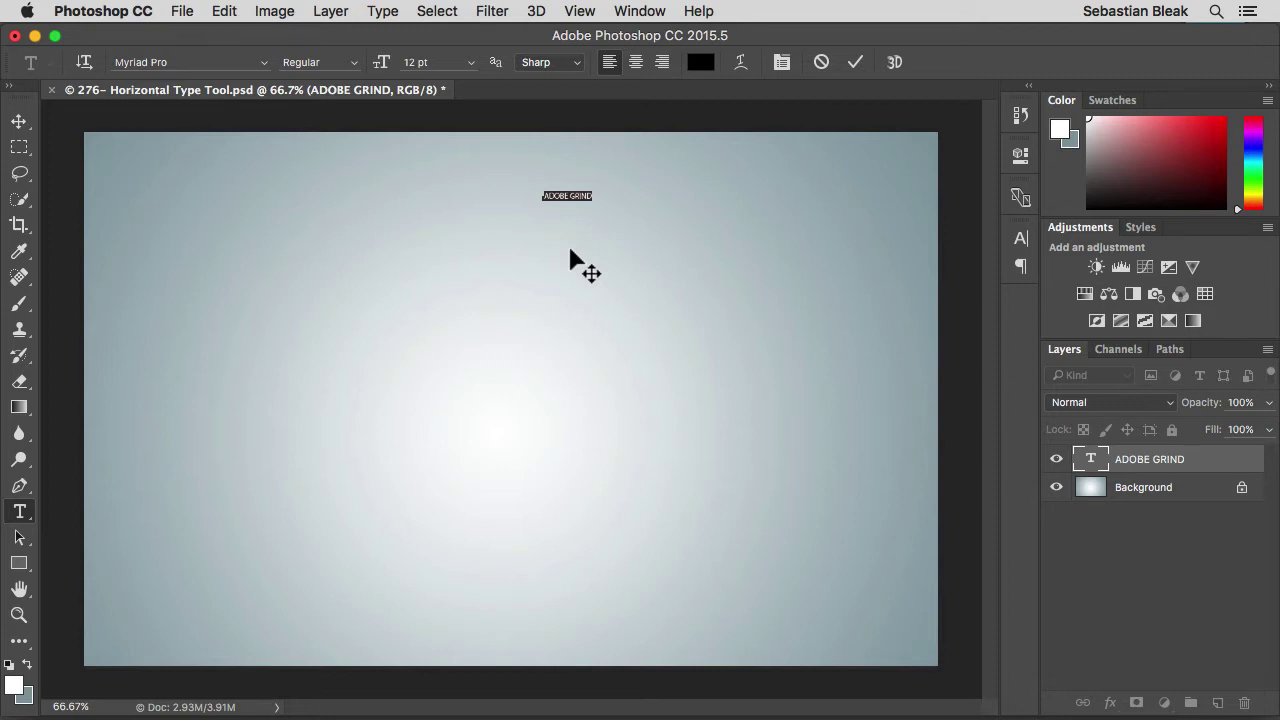
{"action": "key", "text": "super+shift+period"}
{"action": "key", "text": "super+shift+period"}
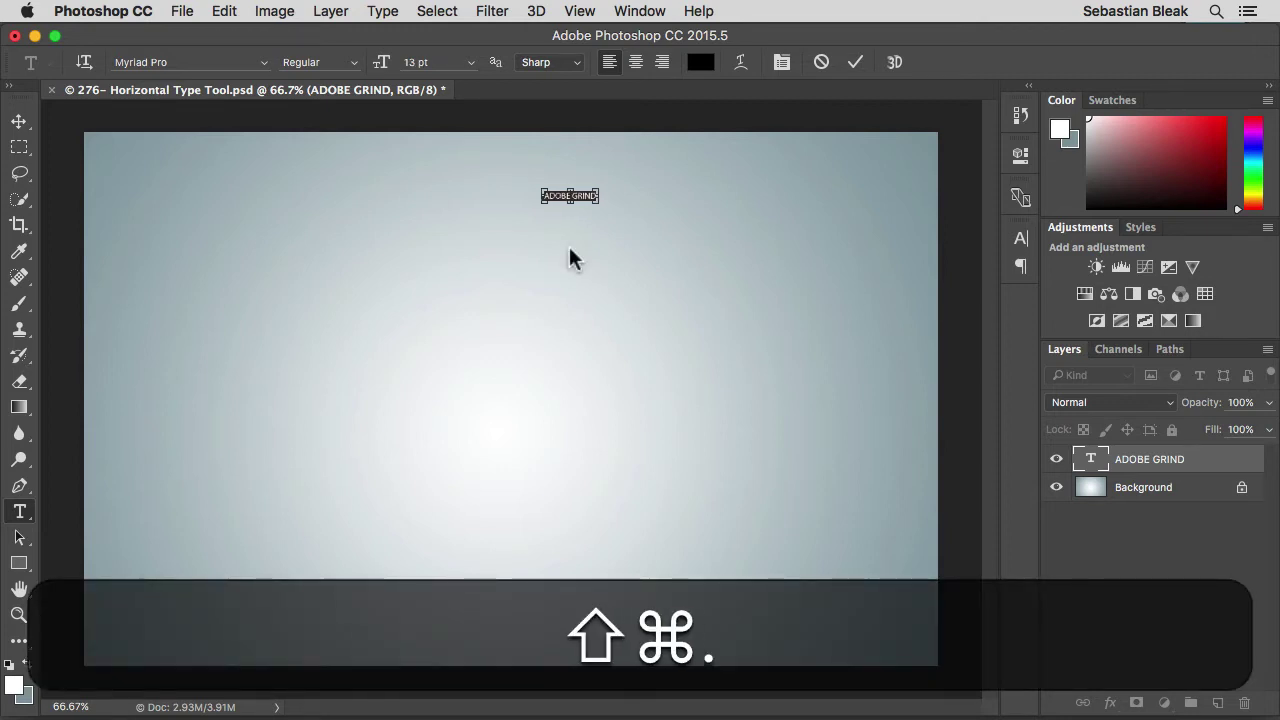
{"action": "key", "text": "super+shift+period"}
{"action": "key", "text": "super+shift+period"}
{"action": "key", "text": "super+shift+period"}
{"action": "key", "text": "super+shift+period"}
{"action": "key", "text": "super+shift+period"}
{"action": "key", "text": "super+shift+period"}
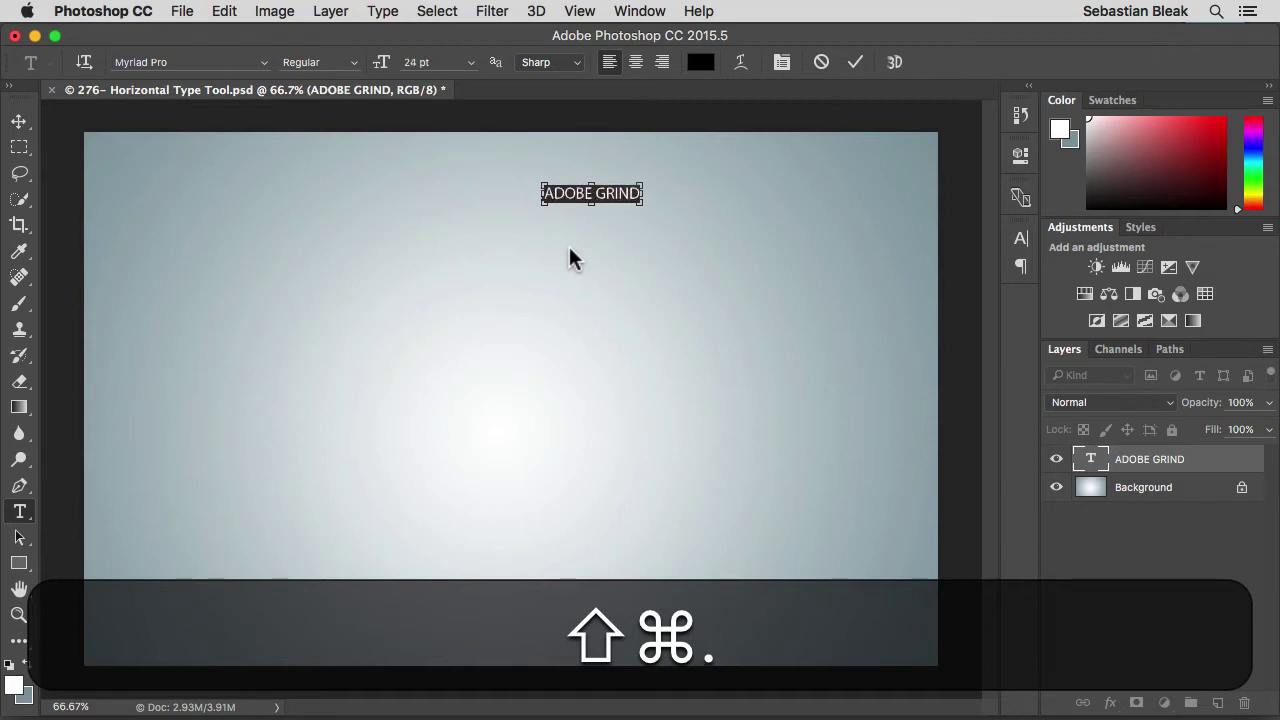
{"action": "key", "text": "super+shift+period"}
{"action": "key", "text": "super+shift+period"}
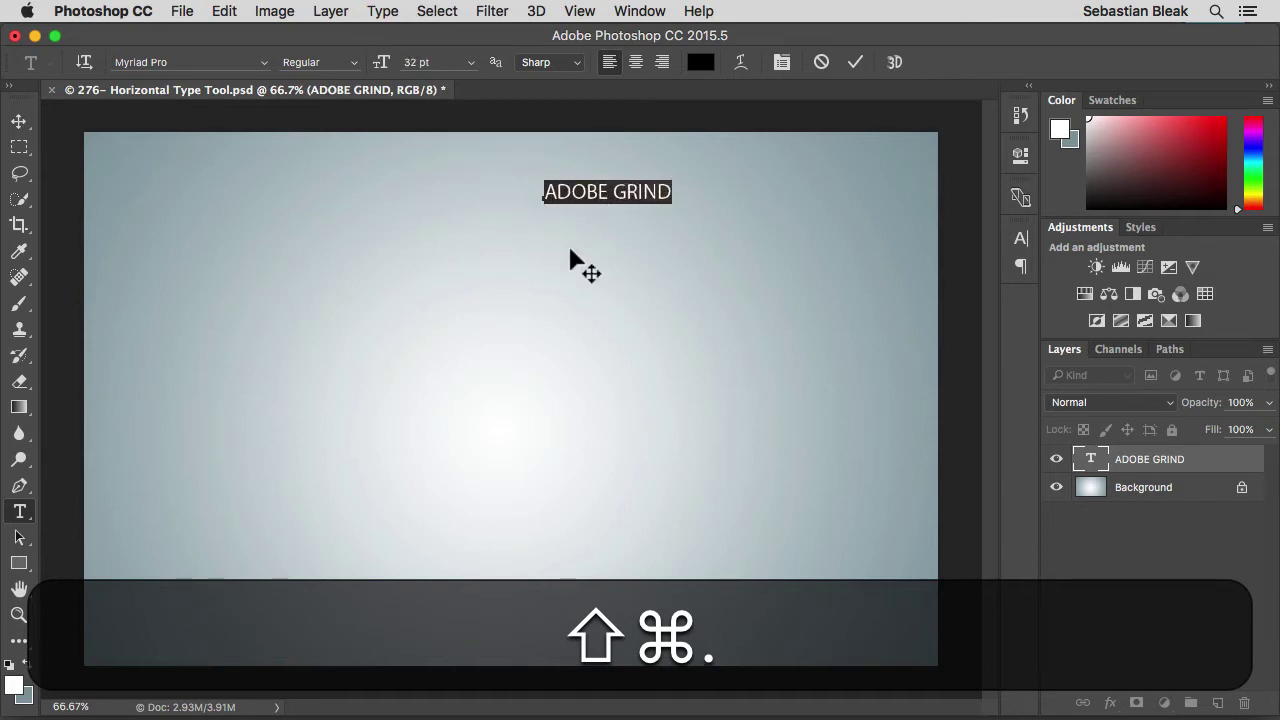
{"action": "key", "text": "super+shift+comma"}
{"action": "key", "text": "super+shift+comma"}
{"action": "key", "text": "super+shift+comma"}
{"action": "key", "text": "super+shift+comma"}
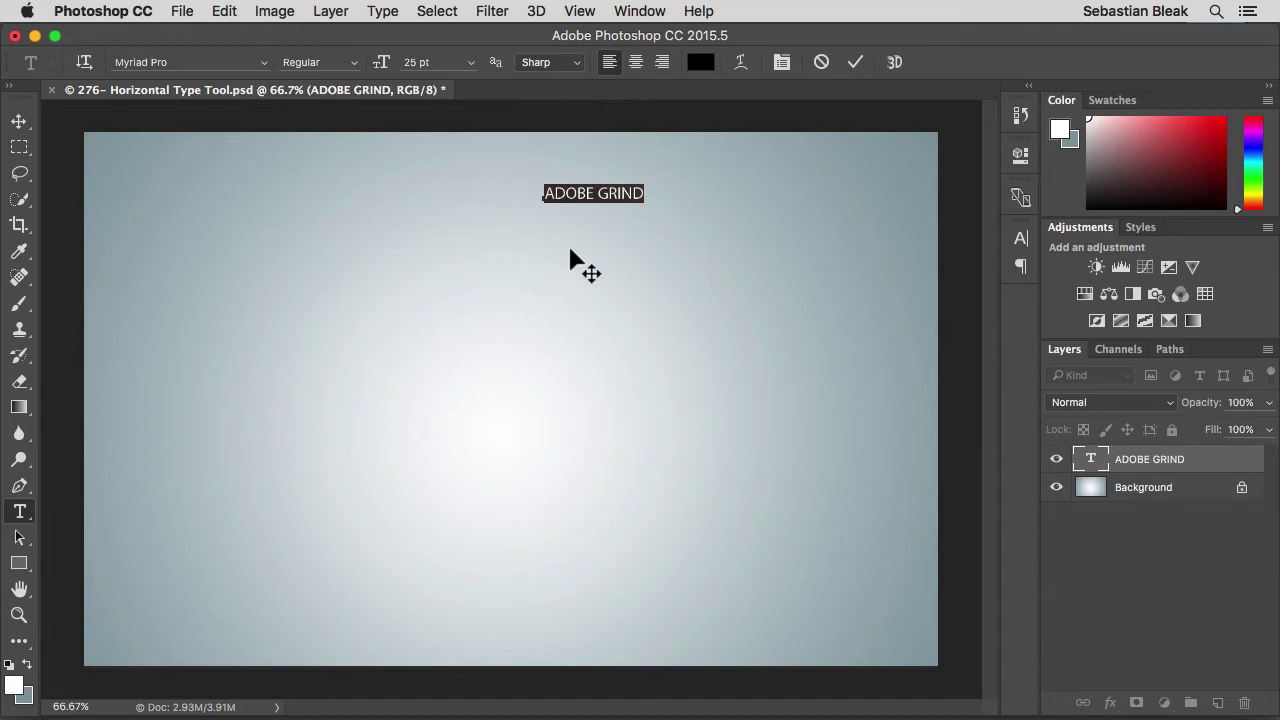
{"action": "key", "text": "shift+super+c"}
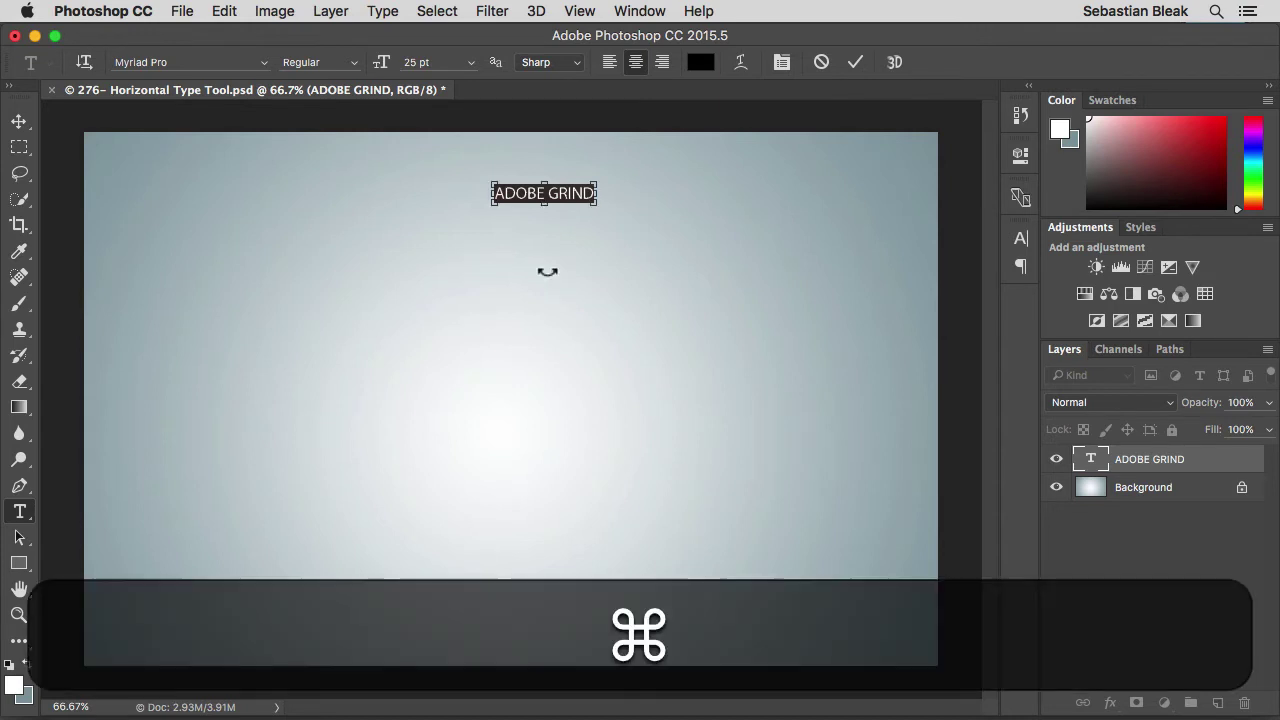
- Commit the heading and cancel the rasterize alert, then try right and left alignment before returning to centre
{"action": "key", "text": "super+Return"}
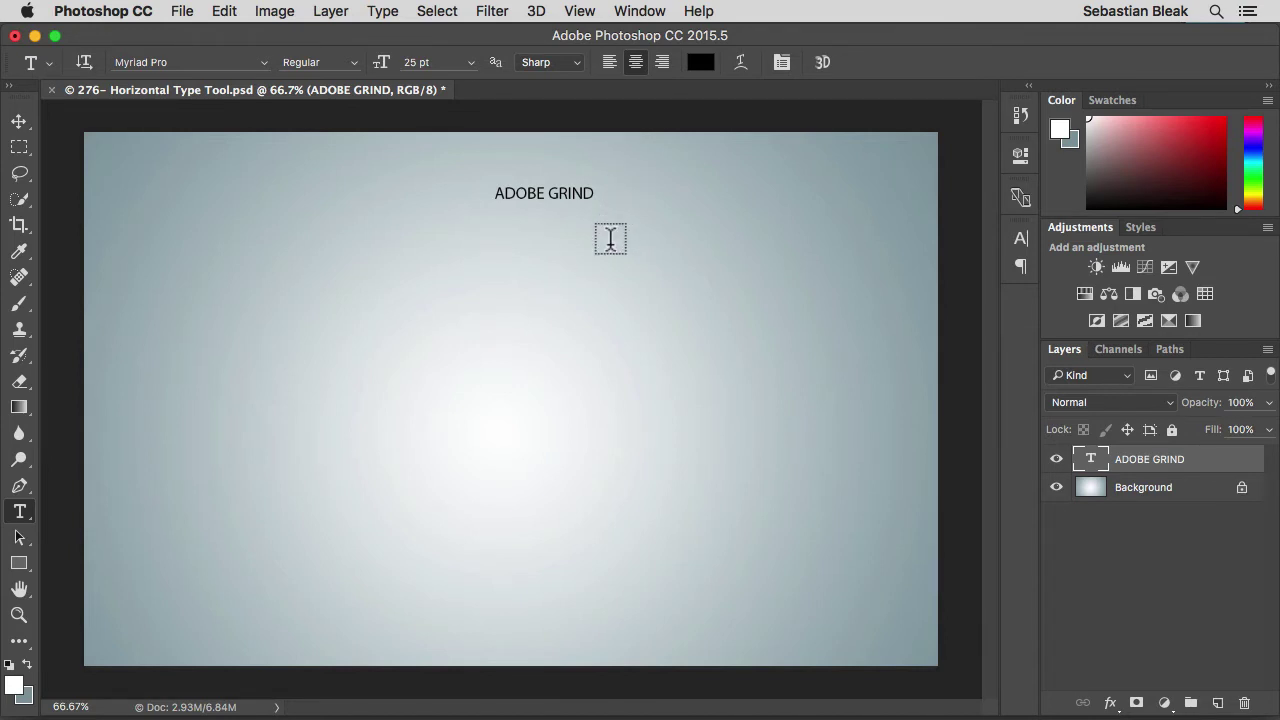
{"action": "key", "text": "shift+super+r"}
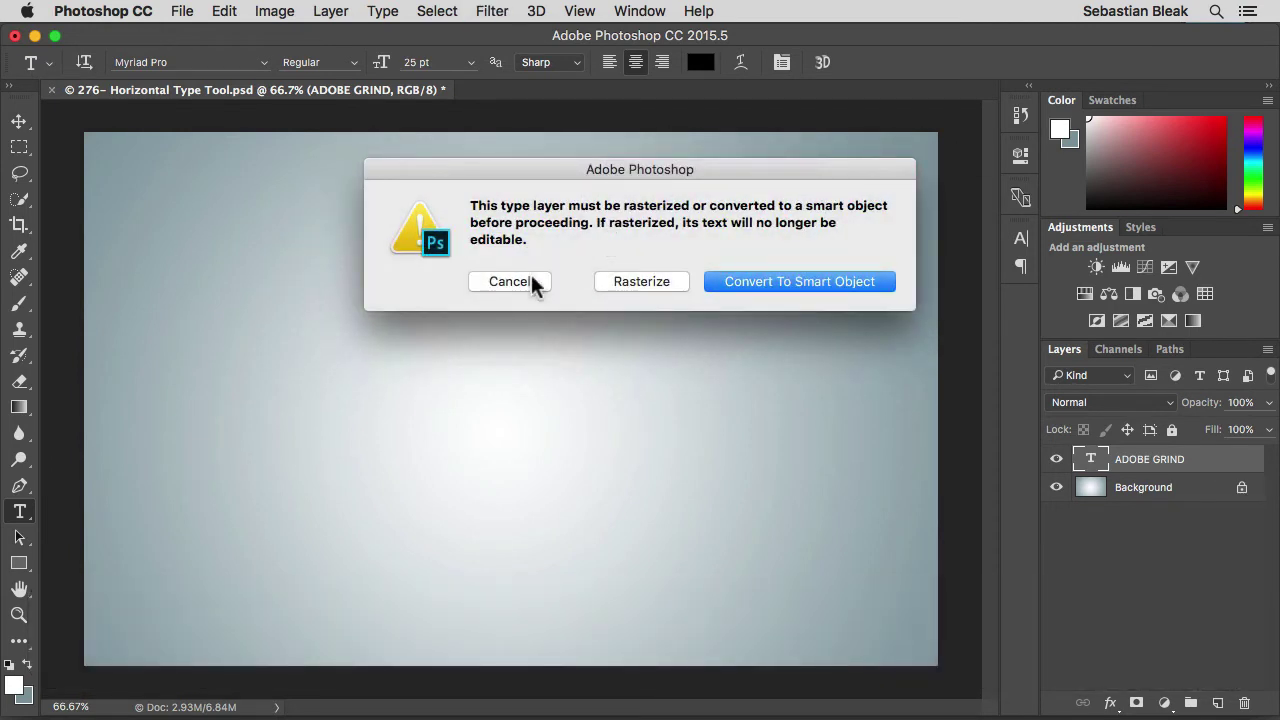
{"action": "left_click", "coordinate": [510, 281]}
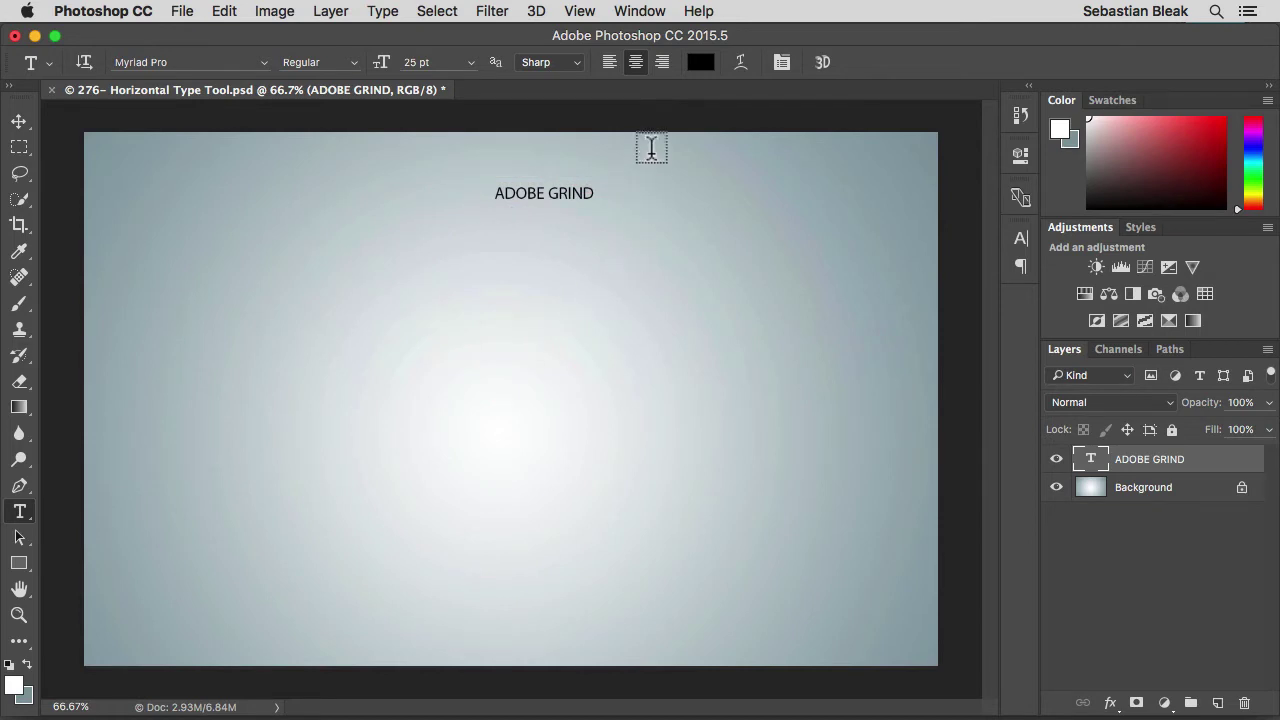
{"action": "left_click", "coordinate": [663, 64]}
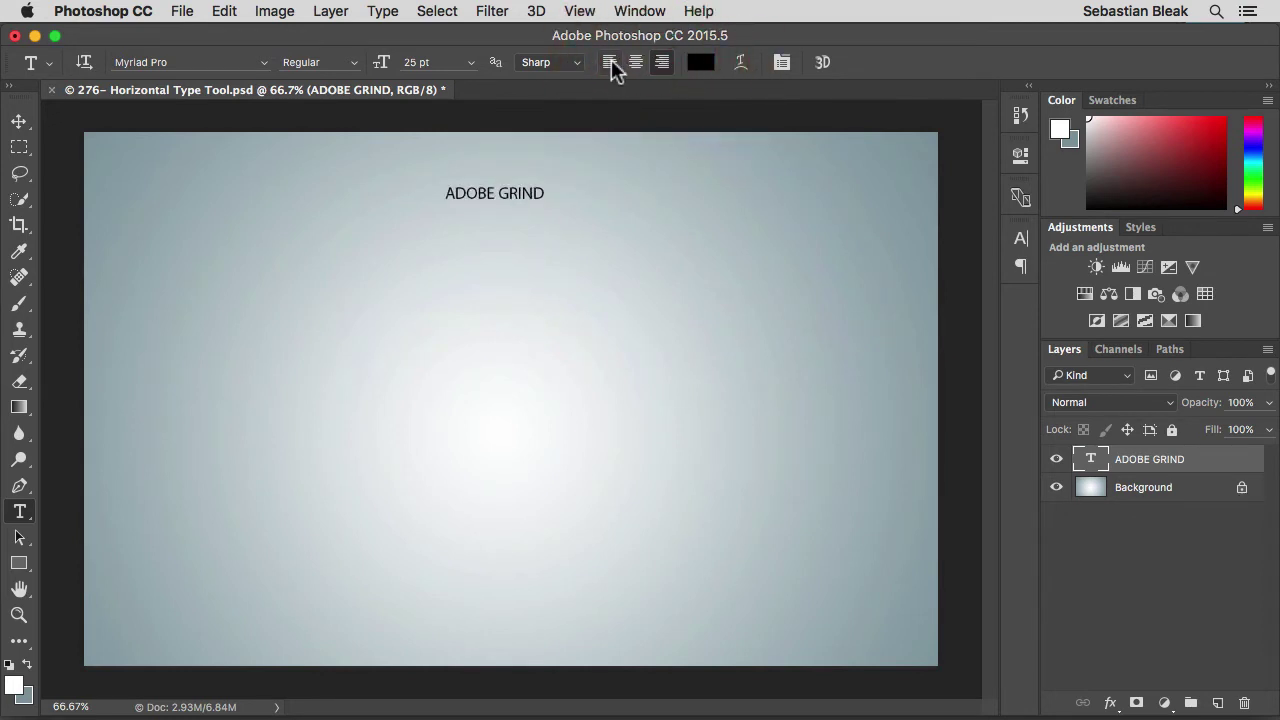
{"action": "left_click", "coordinate": [609, 62]}
{"action": "left_click", "coordinate": [632, 60]}
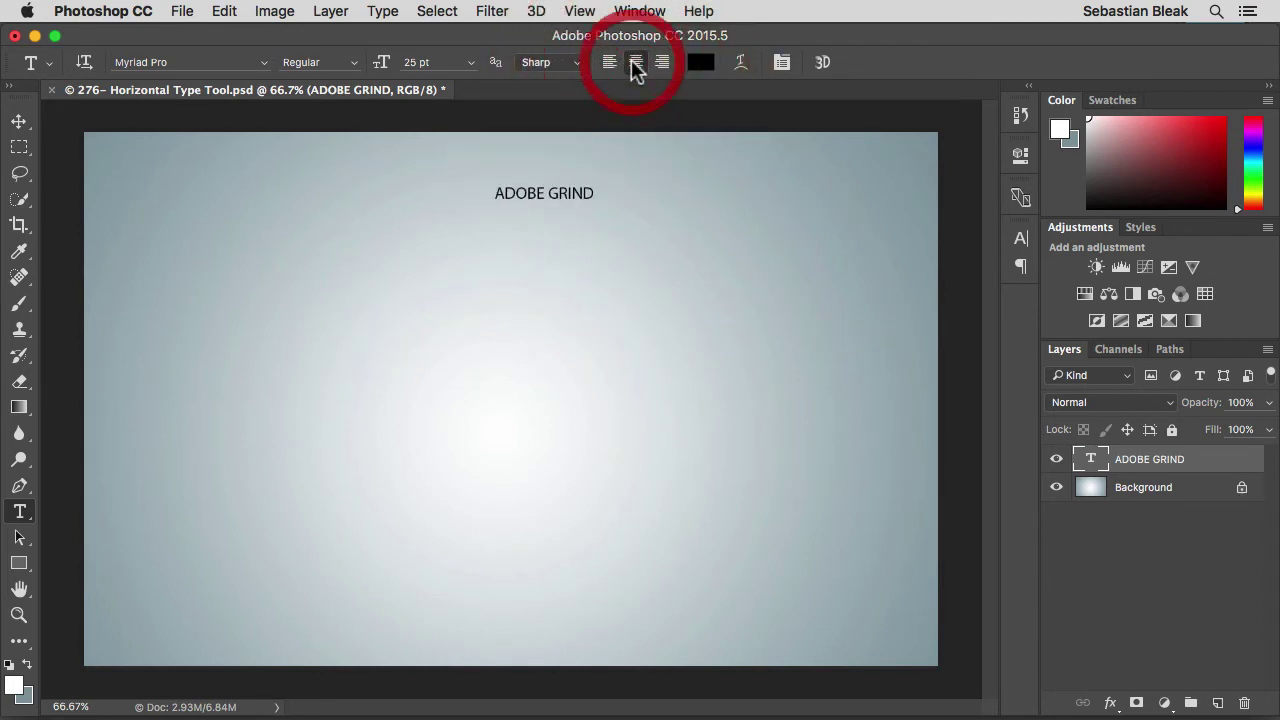
- Enter 36 pt in the heading's font size field, then choose 60 pt from the size presets
{"action": "left_click", "coordinate": [385, 68]}
{"action": "mouse_move", "coordinate": [385, 68]}
{"action": "left_mouse_down"}
{"action": "mouse_move", "coordinate": [408, 72]}
{"action": "mouse_move", "coordinate": [364, 68]}
{"action": "mouse_move", "coordinate": [434, 60]}
{"action": "mouse_move", "coordinate": [357, 62]}
{"action": "left_mouse_up"}
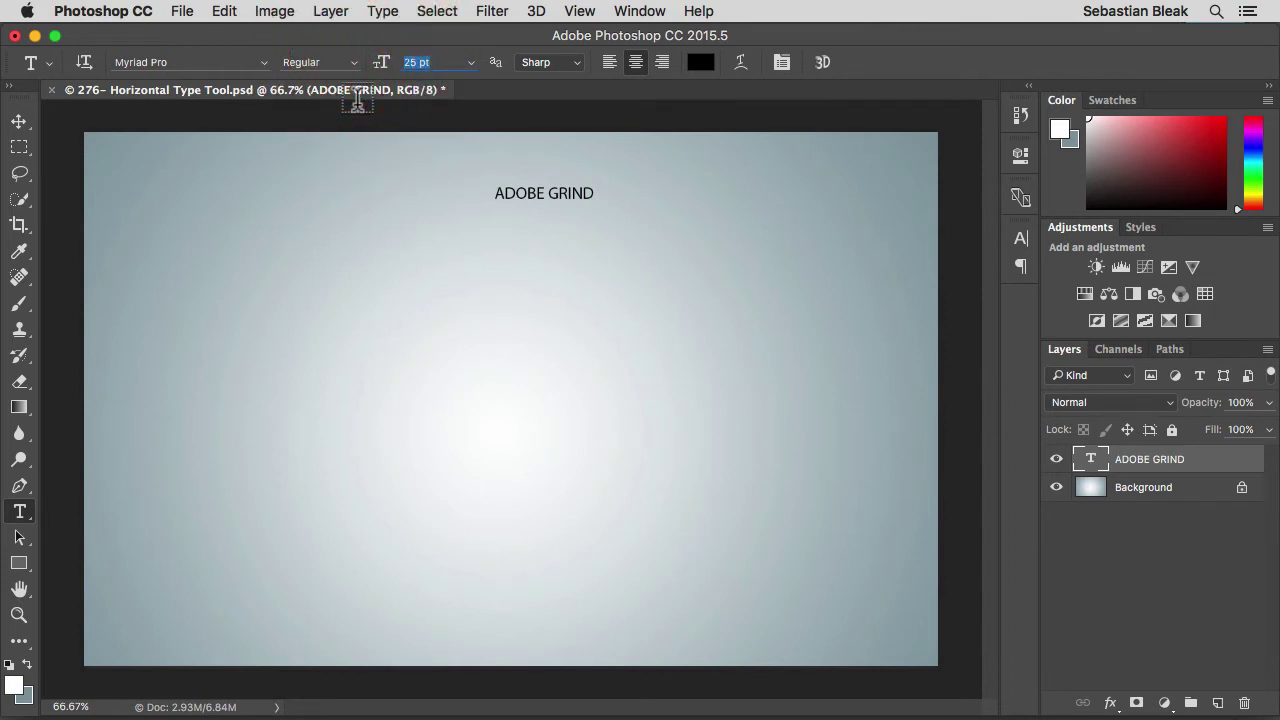
{"action": "type", "text": "36"}
{"action": "key", "text": "Return"}
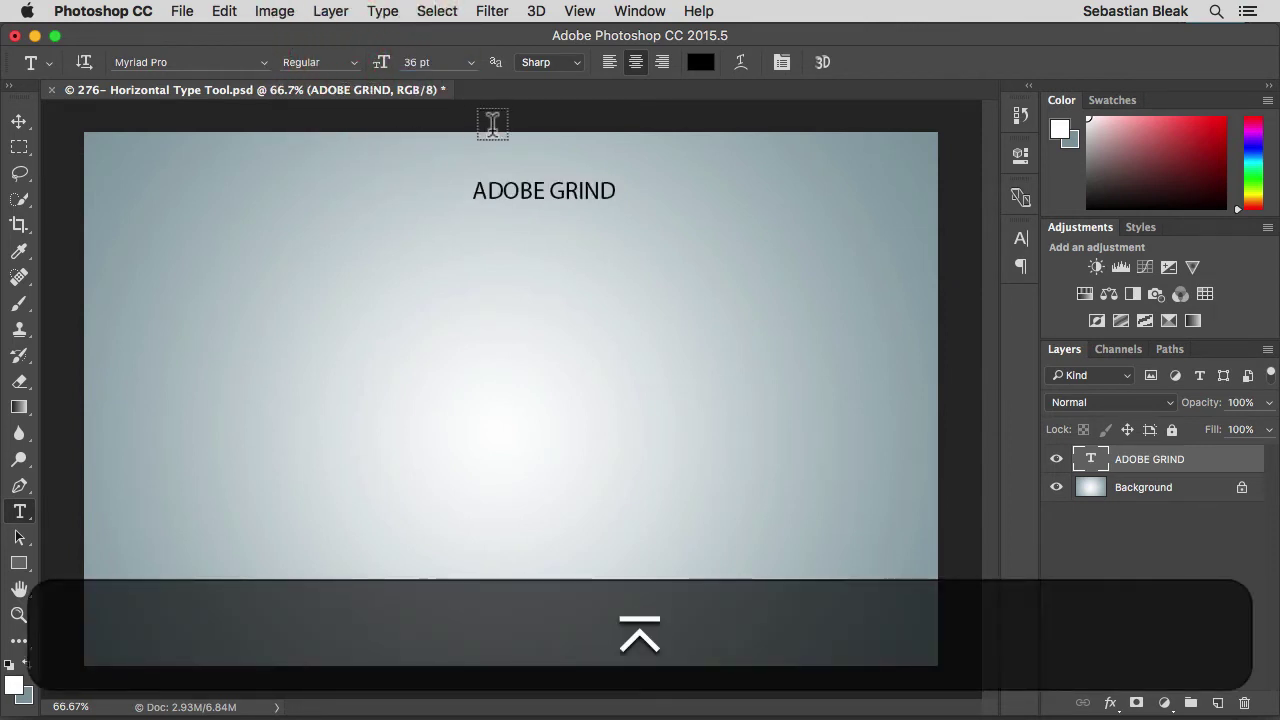
{"action": "left_click", "coordinate": [469, 62]}
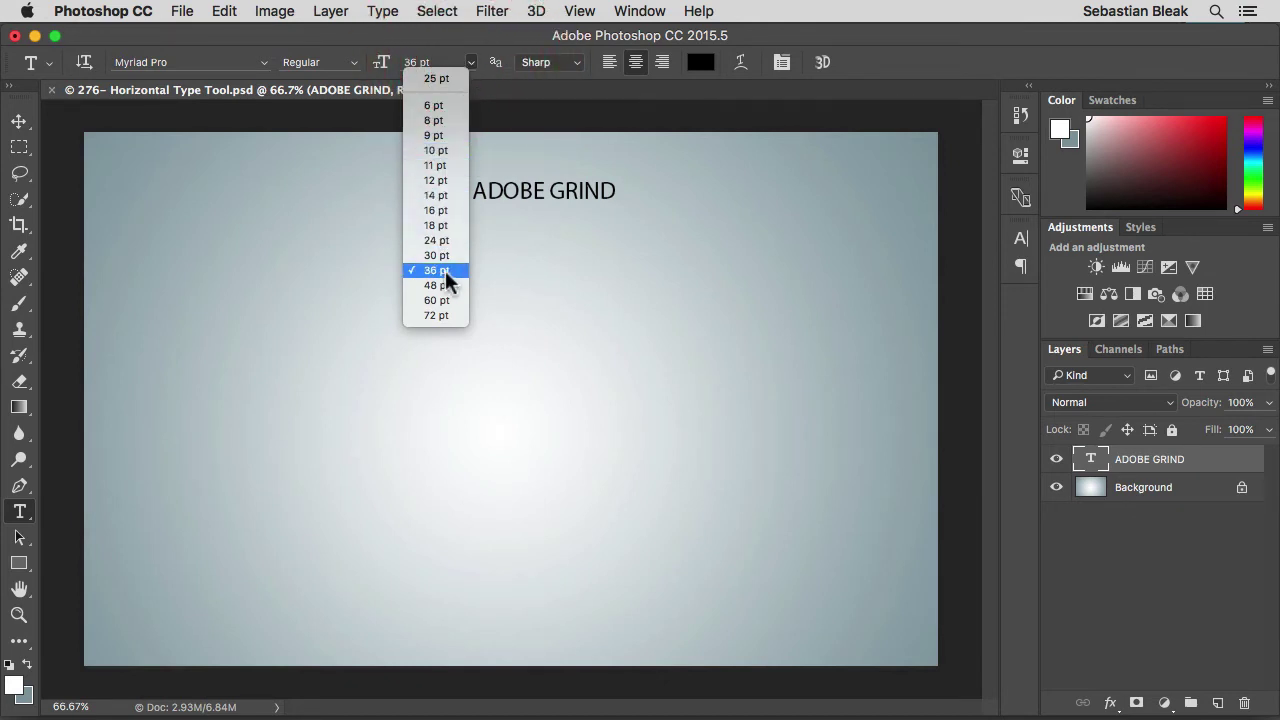
{"action": "left_click", "coordinate": [436, 300]}
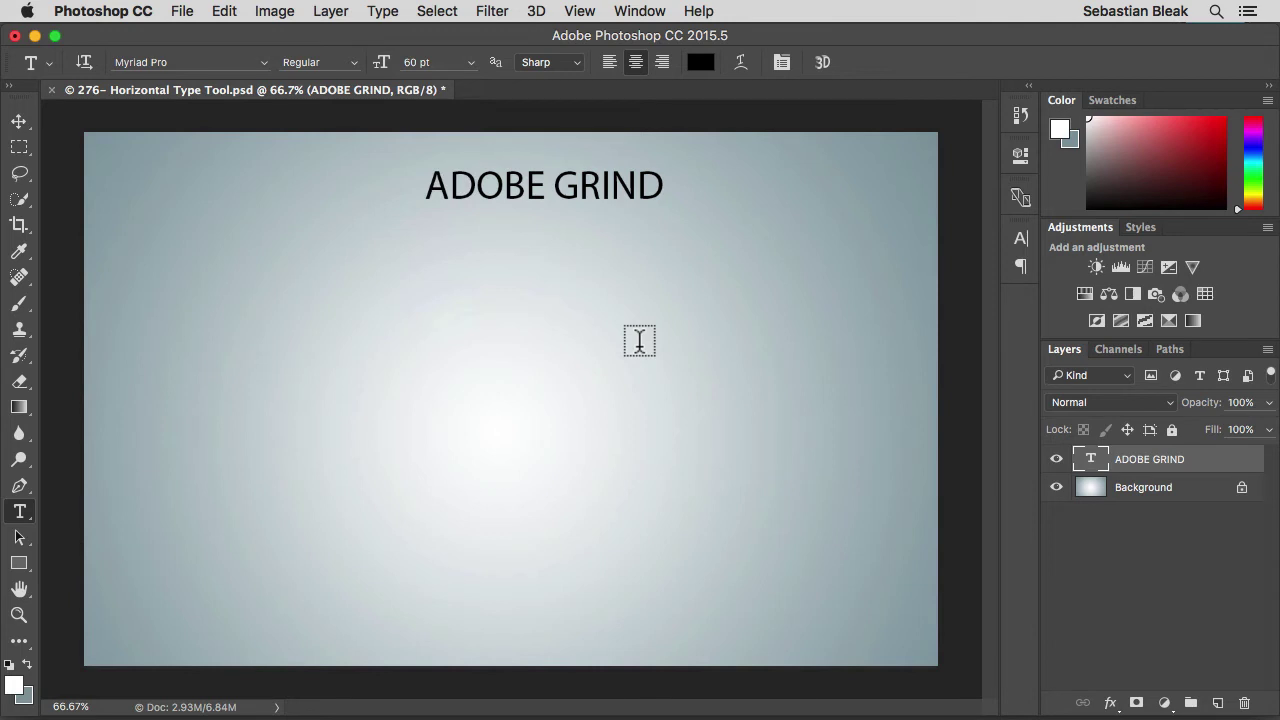
- Search the fonts for 'dock' and apply DOCK11 Heavy to the ADOBE GRIND heading
{"action": "key", "text": "Return"}
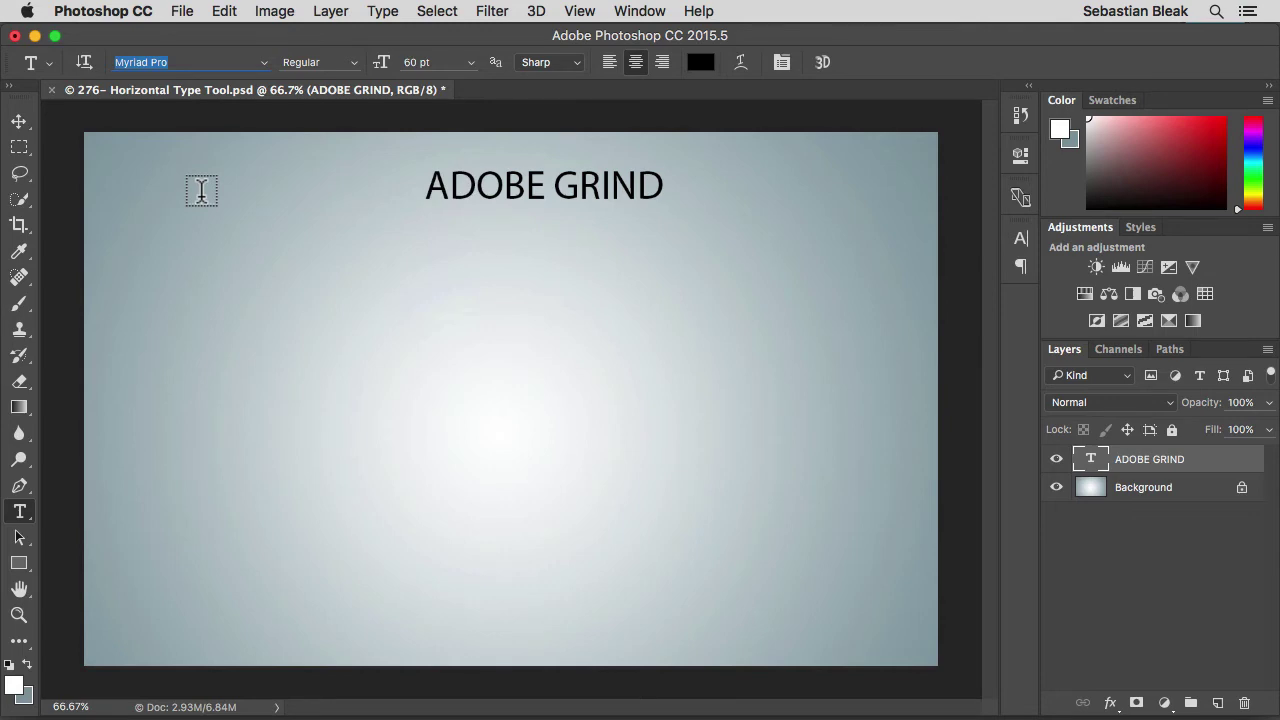
{"action": "type", "text": "dock"}
{"action": "key", "text": "Down"}
{"action": "key", "text": "Return"}
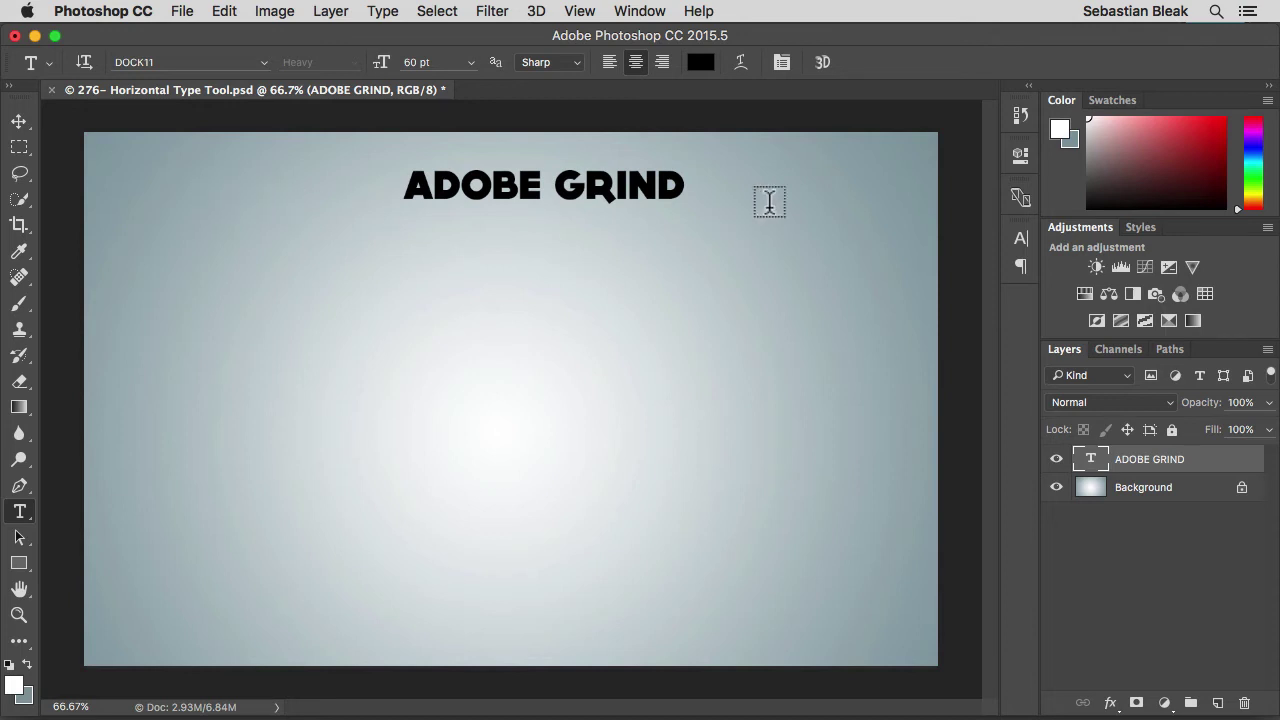
{"action": "left_click", "coordinate": [740, 63]}
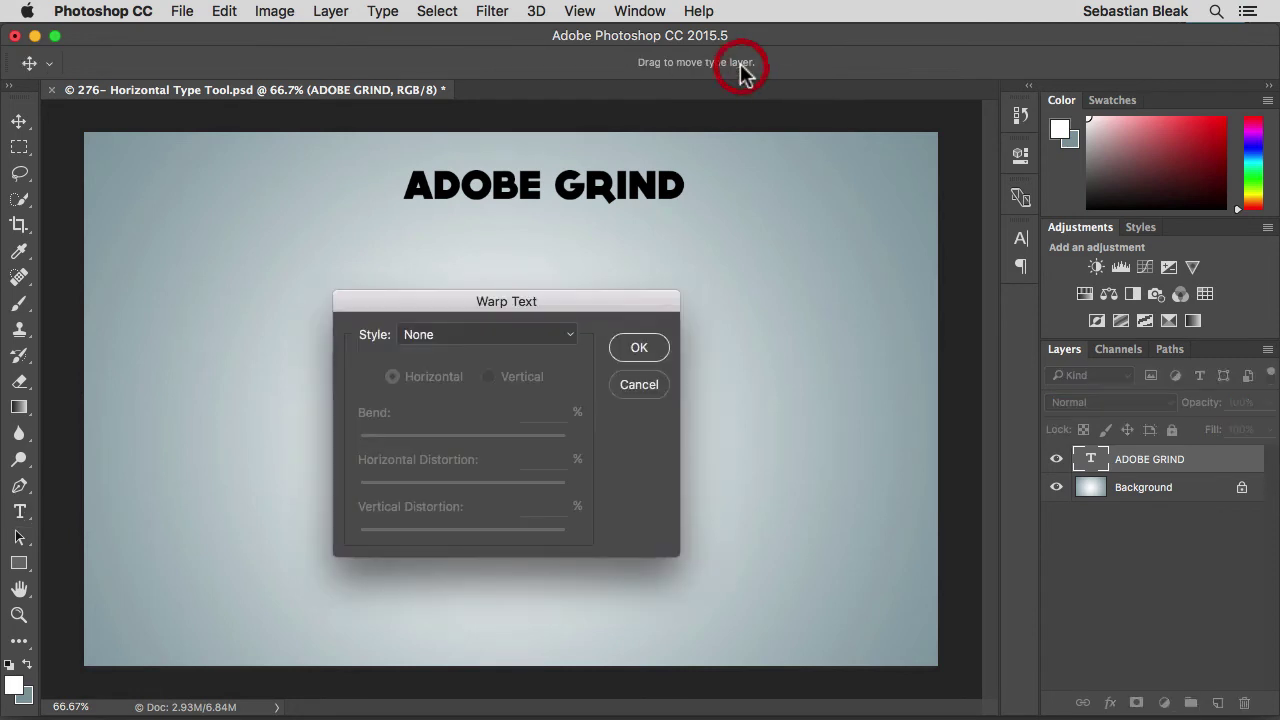
{"action": "left_click", "coordinate": [566, 338]}
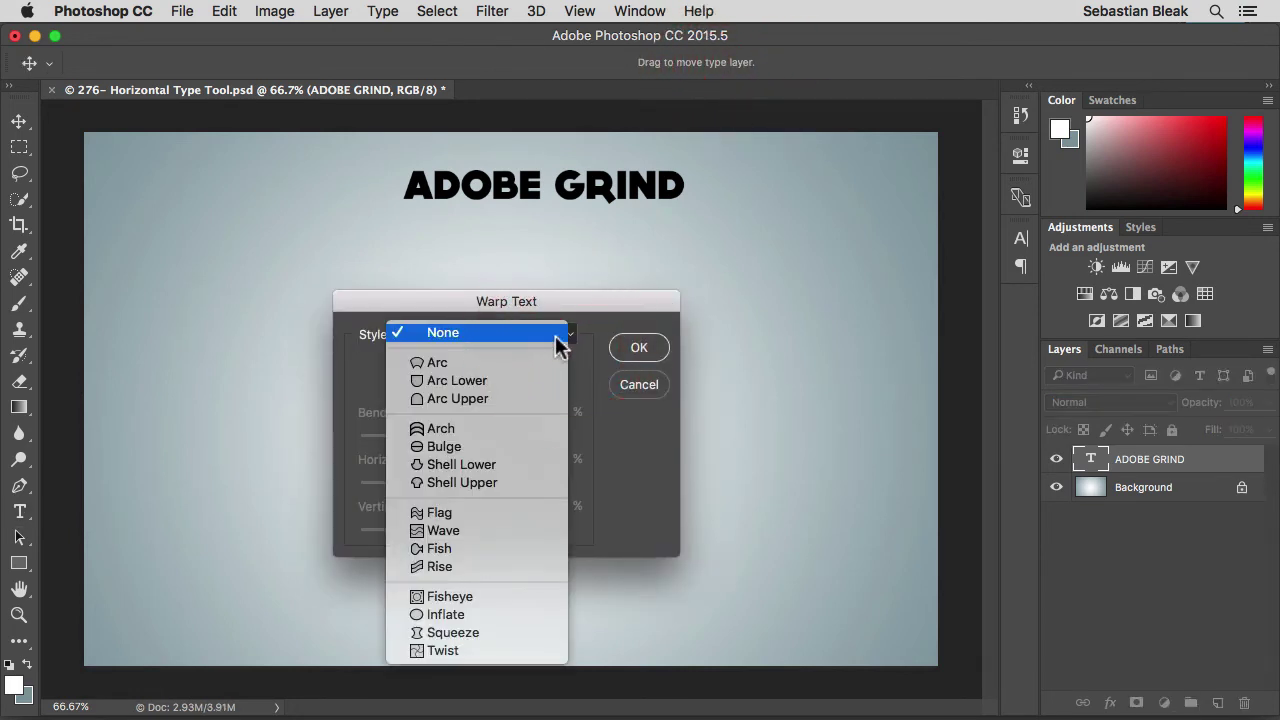
{"action": "left_click", "coordinate": [489, 364]}
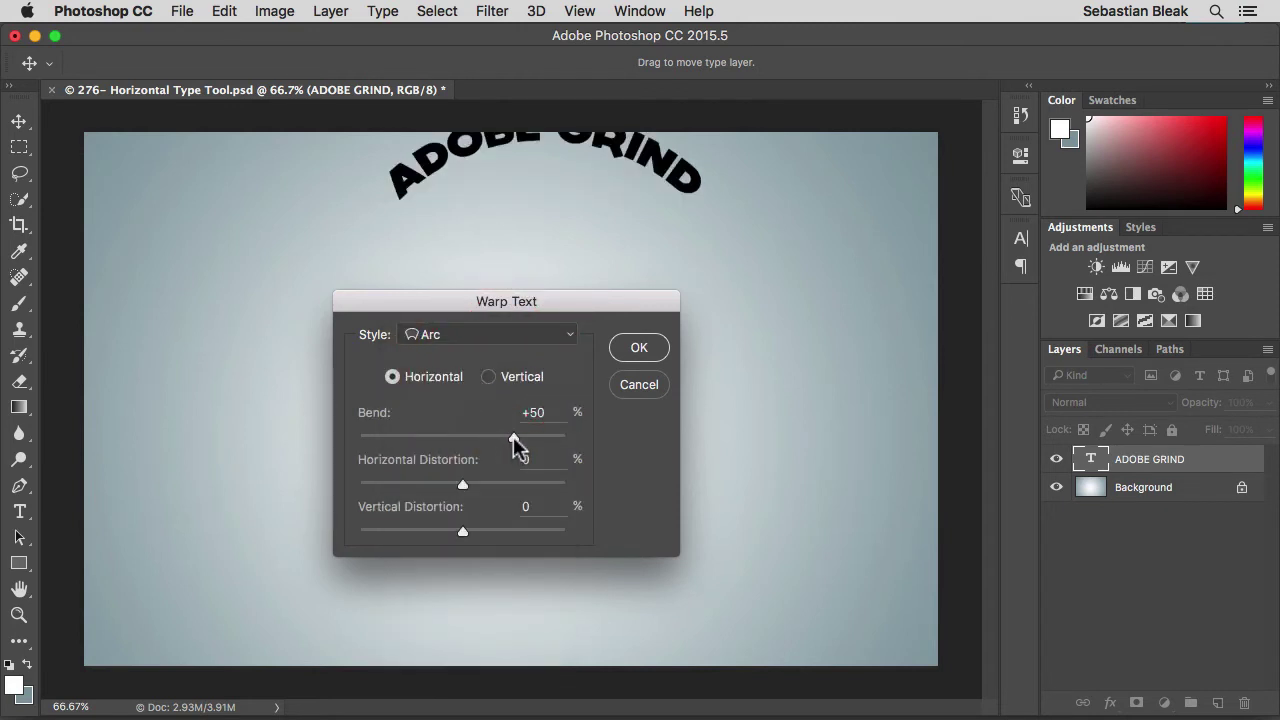
{"action": "left_click_drag", "start_coordinate": [514, 441], "coordinate": [418, 441]}
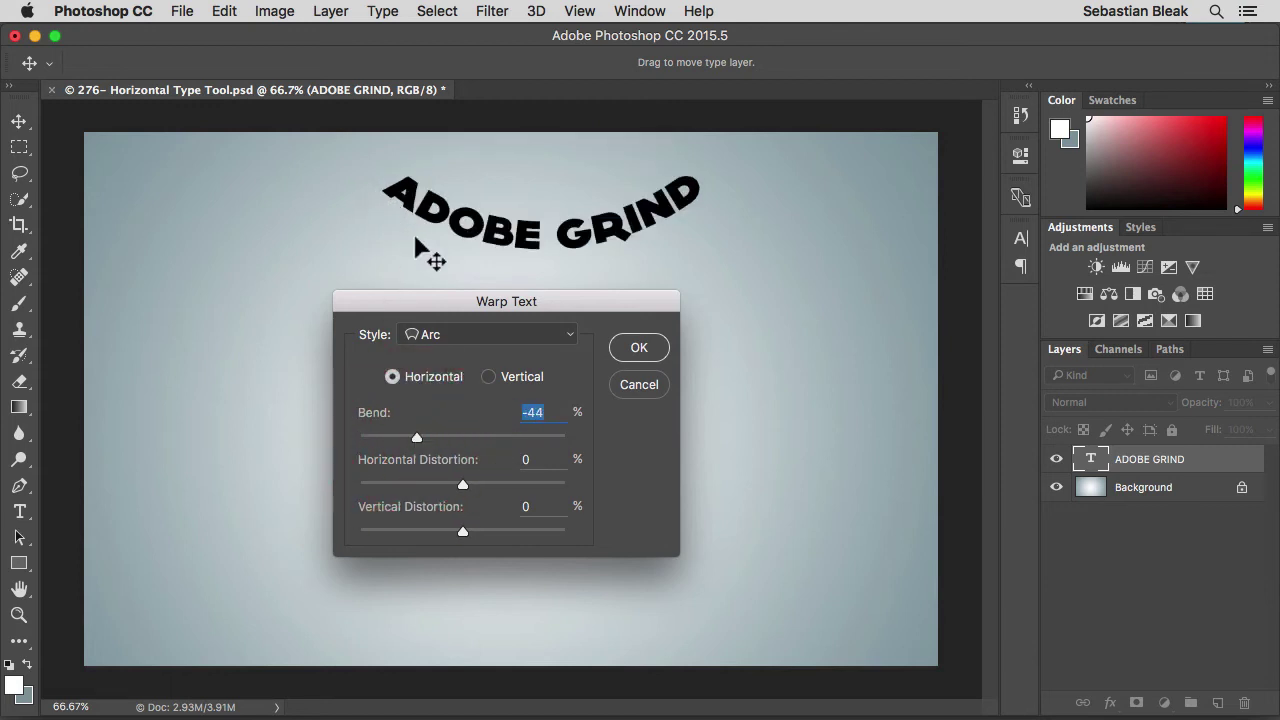
{"action": "left_click", "coordinate": [482, 437]}
{"action": "left_click", "coordinate": [445, 438]}
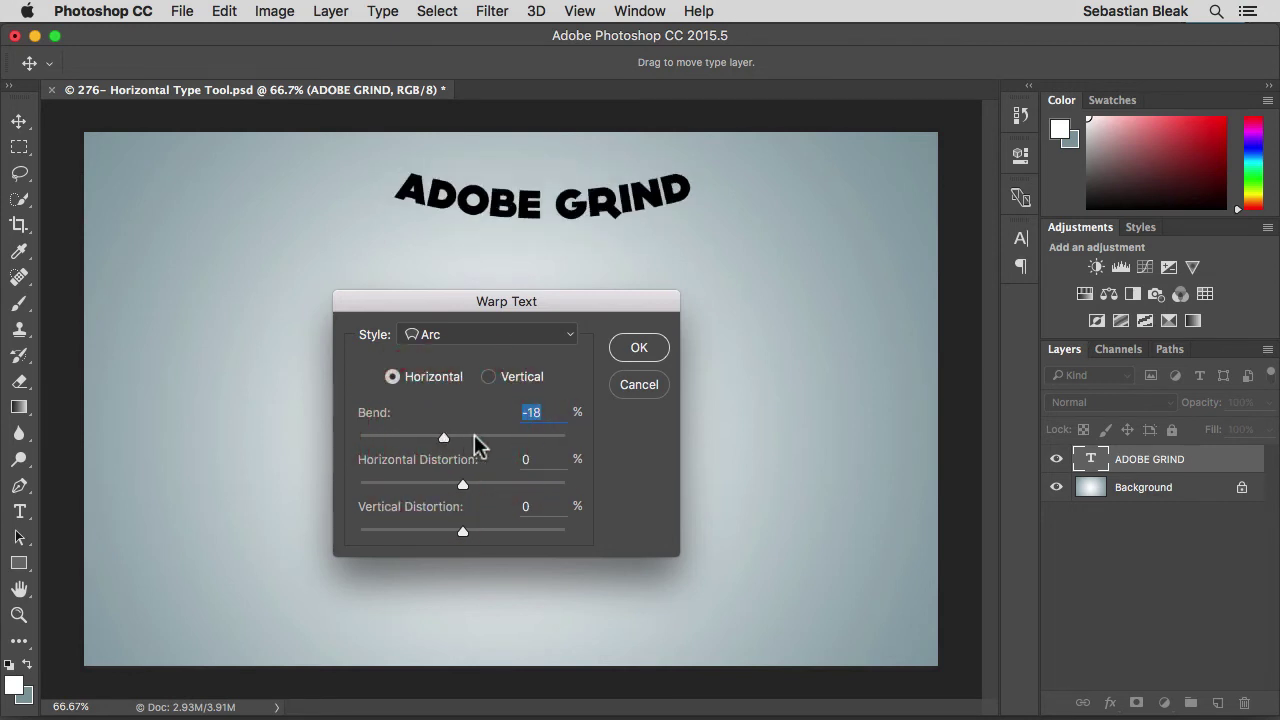
{"action": "left_click", "coordinate": [569, 335]}
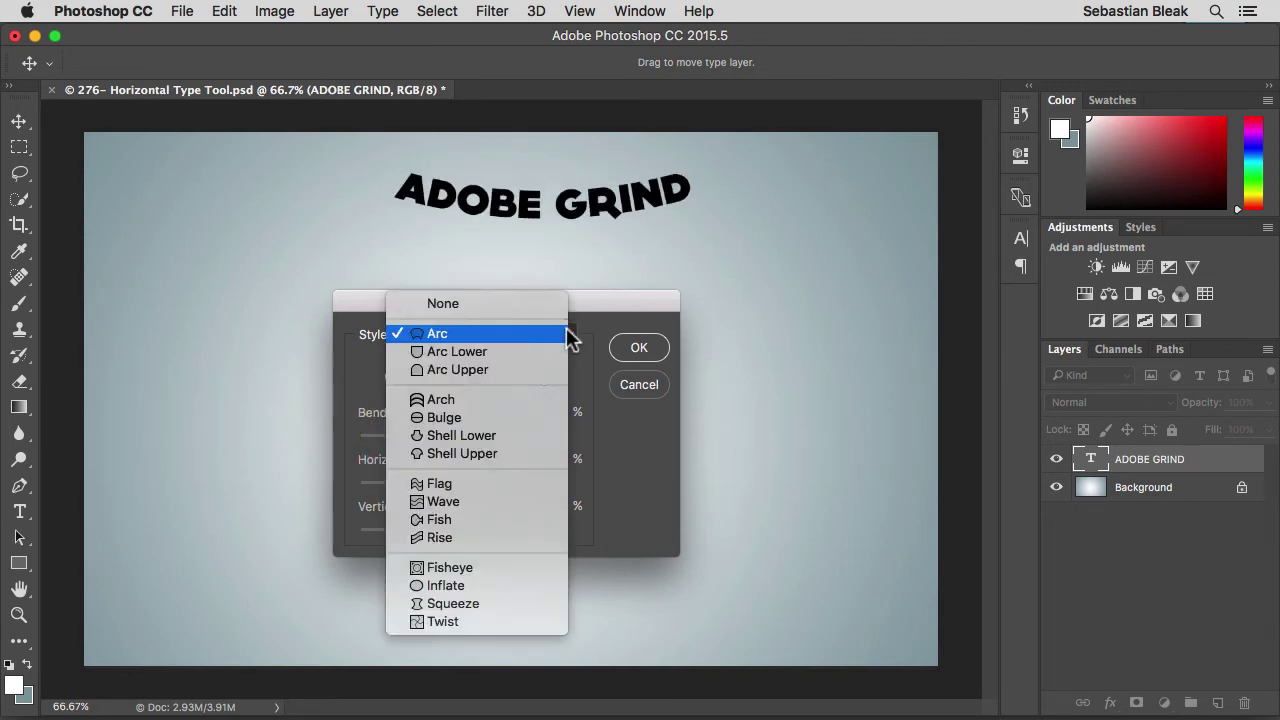
{"action": "left_click", "coordinate": [628, 455]}
{"action": "left_click", "coordinate": [638, 384]}
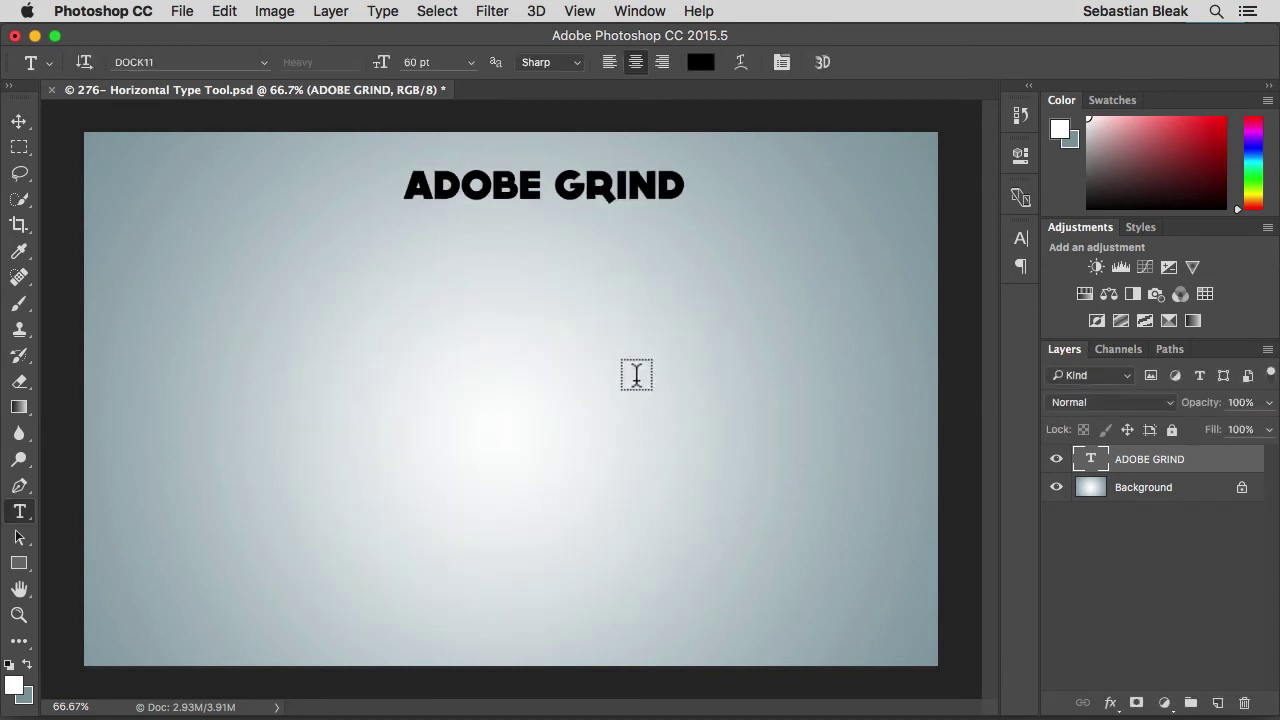
{"action": "left_click", "coordinate": [781, 63]}
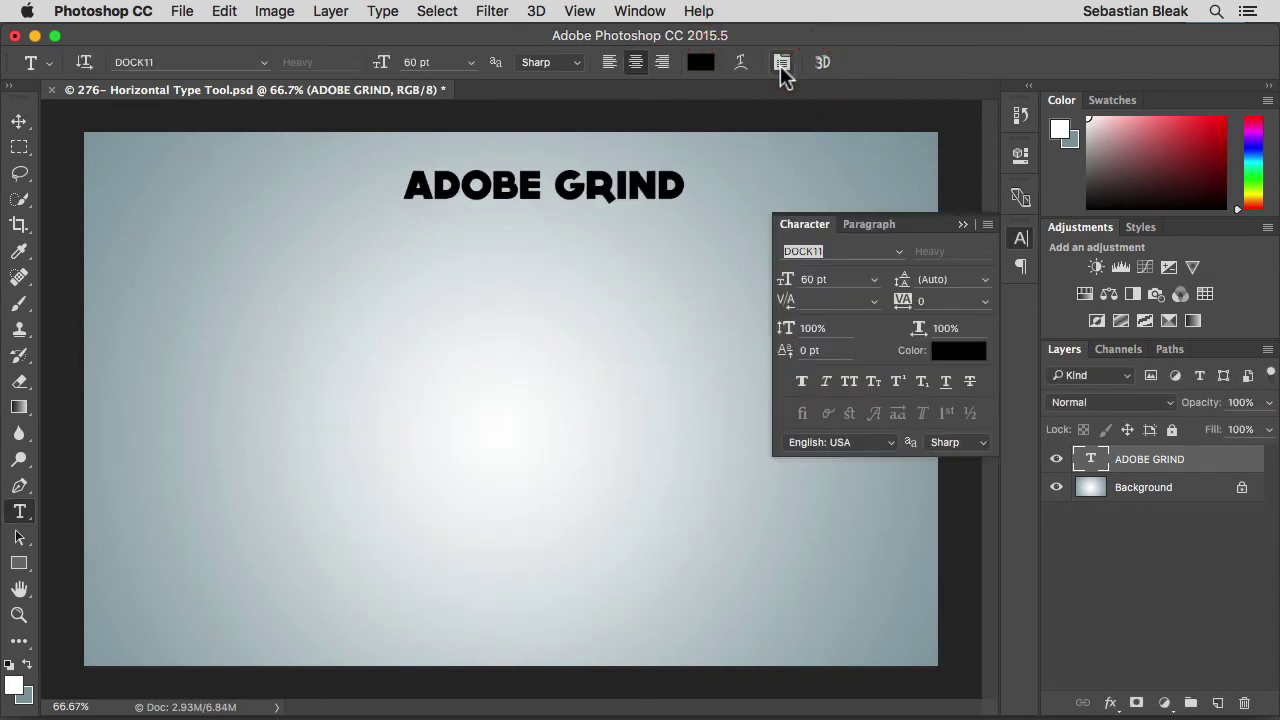
{"action": "left_click", "coordinate": [866, 224]}
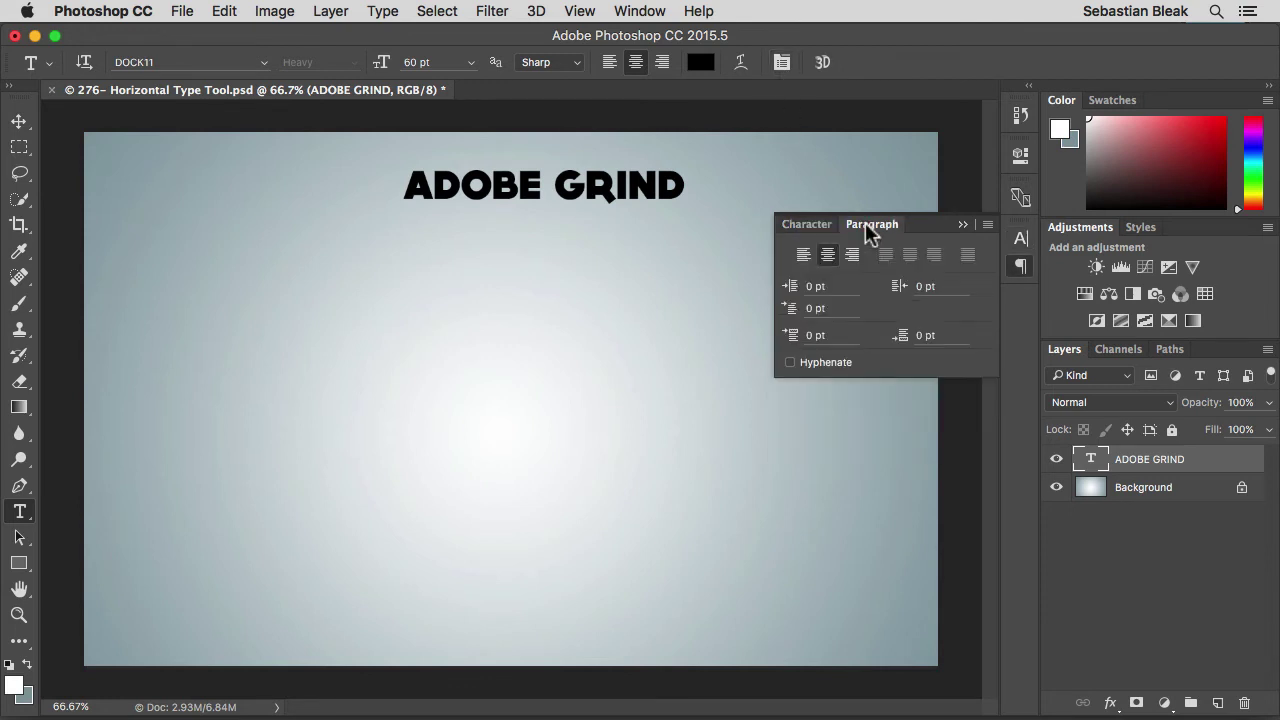
{"action": "left_click", "coordinate": [816, 224]}
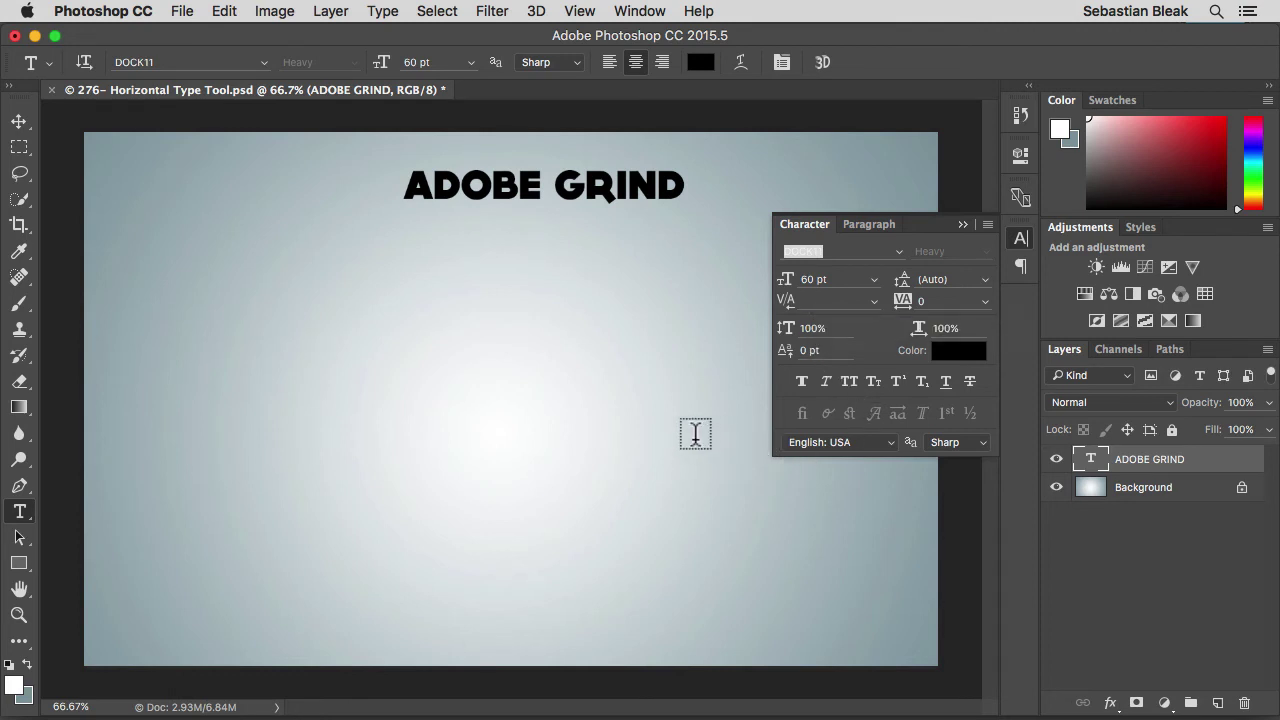
{"action": "left_click", "coordinate": [782, 63]}
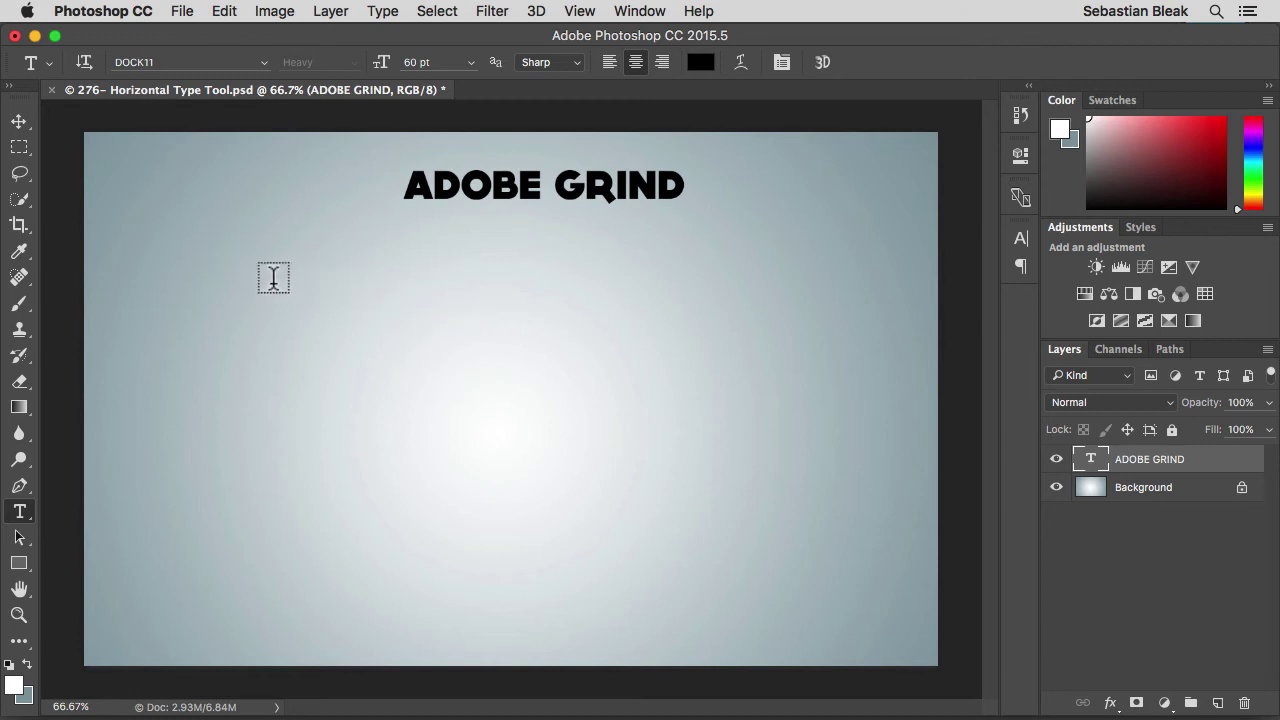
- Draw a paragraph text box below the heading, paste the Bacon Ipsum text into it and commit
{"action": "left_click", "coordinate": [128, 208]}
{"action": "left_click_drag", "start_coordinate": [128, 208], "coordinate": [904, 632]}
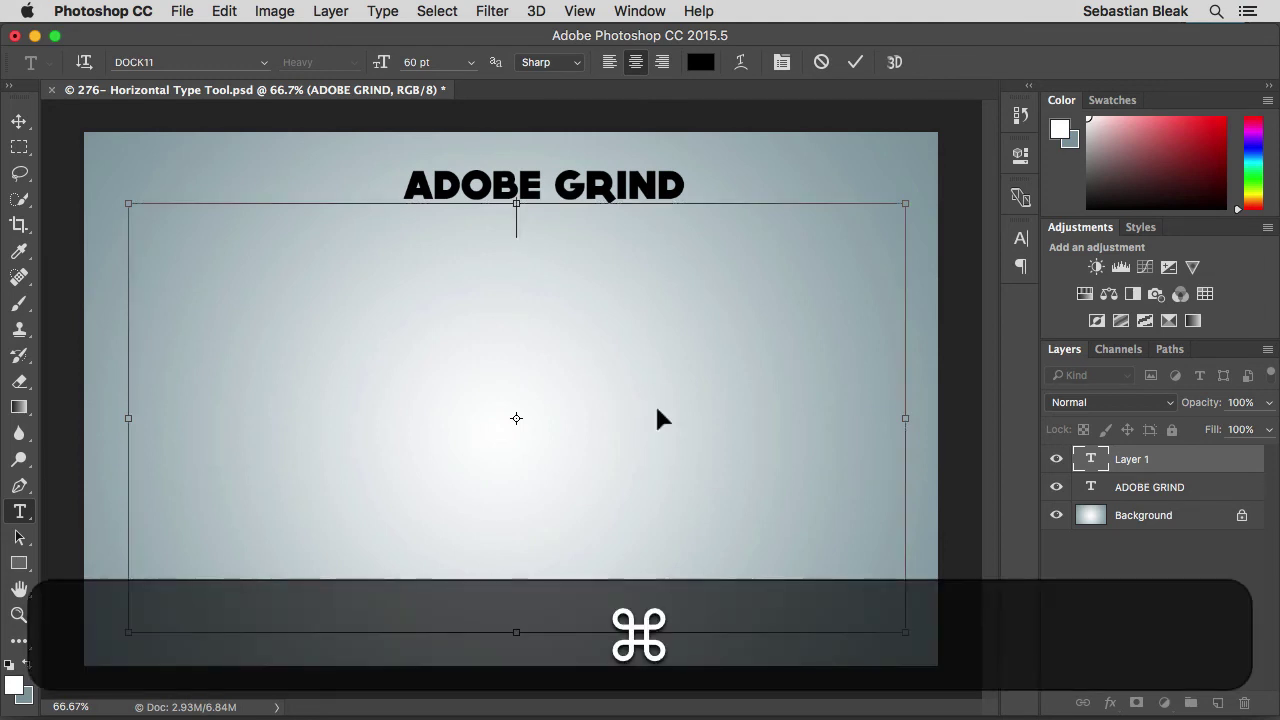
{"action": "type", "text": "Bacon ipsum dolor amet leberkas kielbasa ball tip biltong pig beef landjaeger spare ribs meatball corned beef rump burgdoggen. Salami capicola pork, ribeye spare ribs jowl t-bone chuck tri-tip strip steak tail pig sausage boudin. Capicola short loin flank shank sirloin andouille ball tip tenderloin brisket boudin rump"}
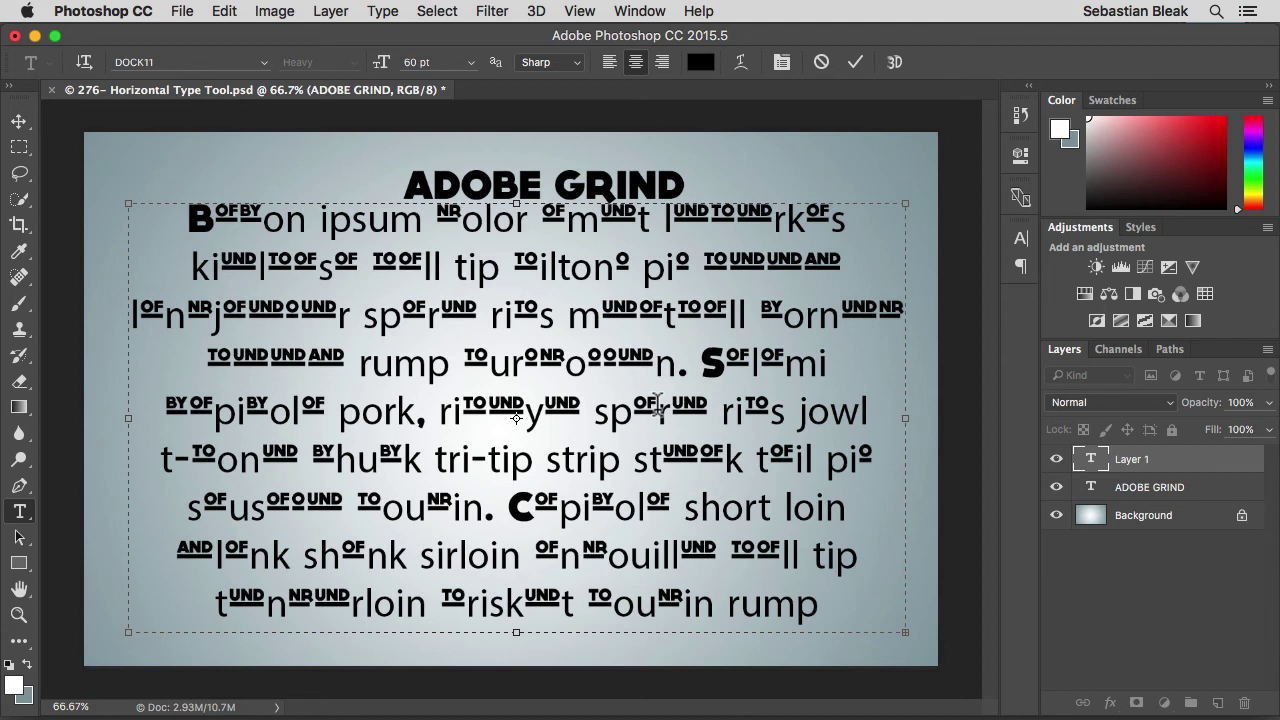
{"action": "key", "text": "super+Return"}
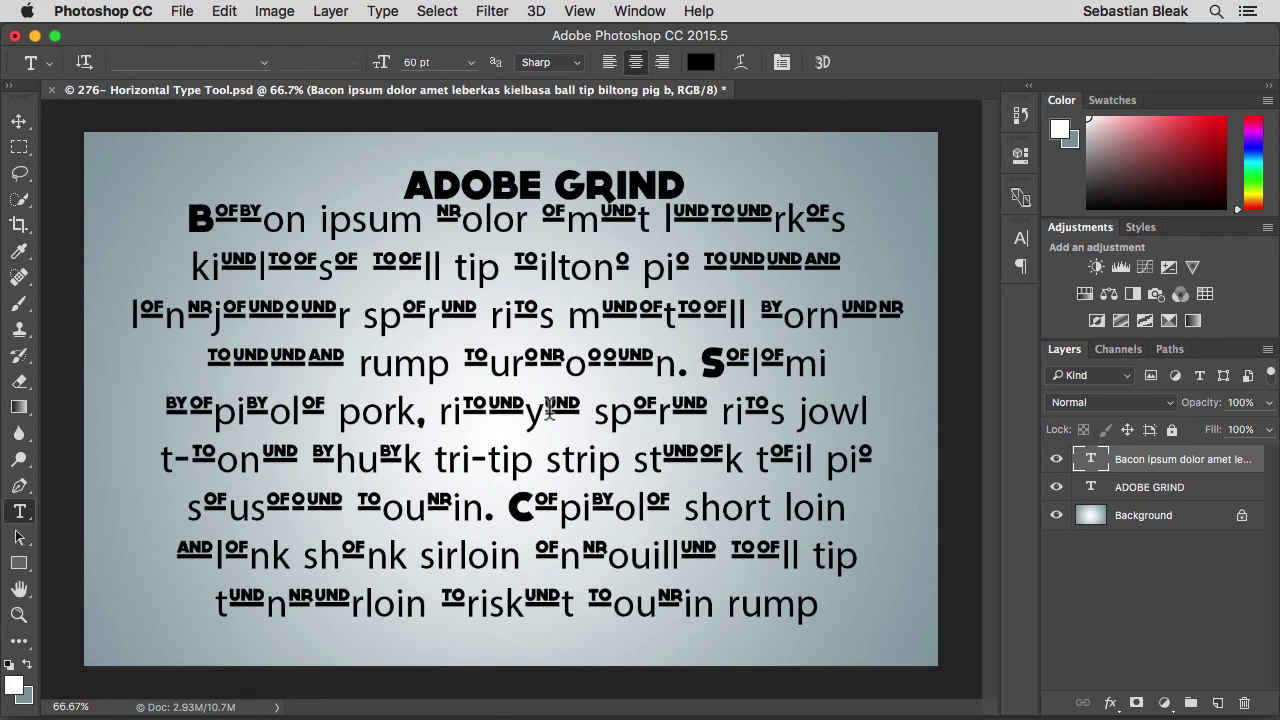
- Reset the Type tool to its defaults and left-align the Bacon Ipsum paragraph
{"action": "right_click", "coordinate": [32, 66]}
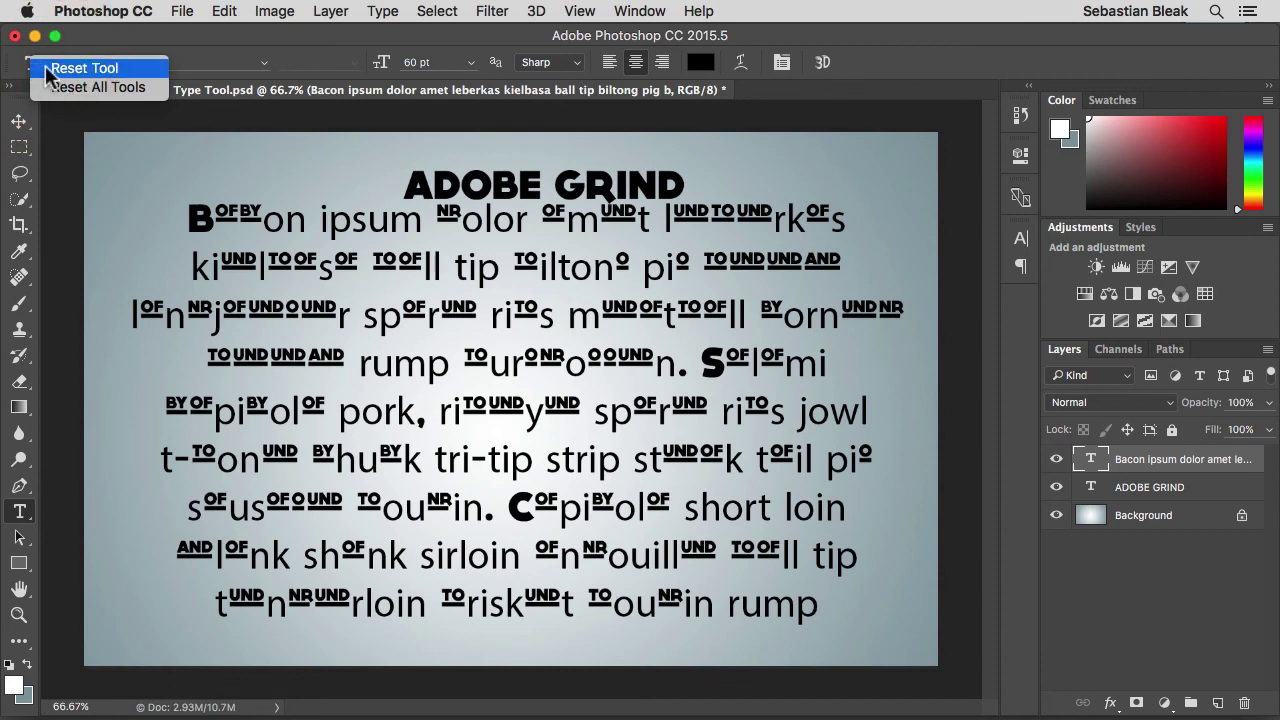
{"action": "left_click", "coordinate": [46, 68]}
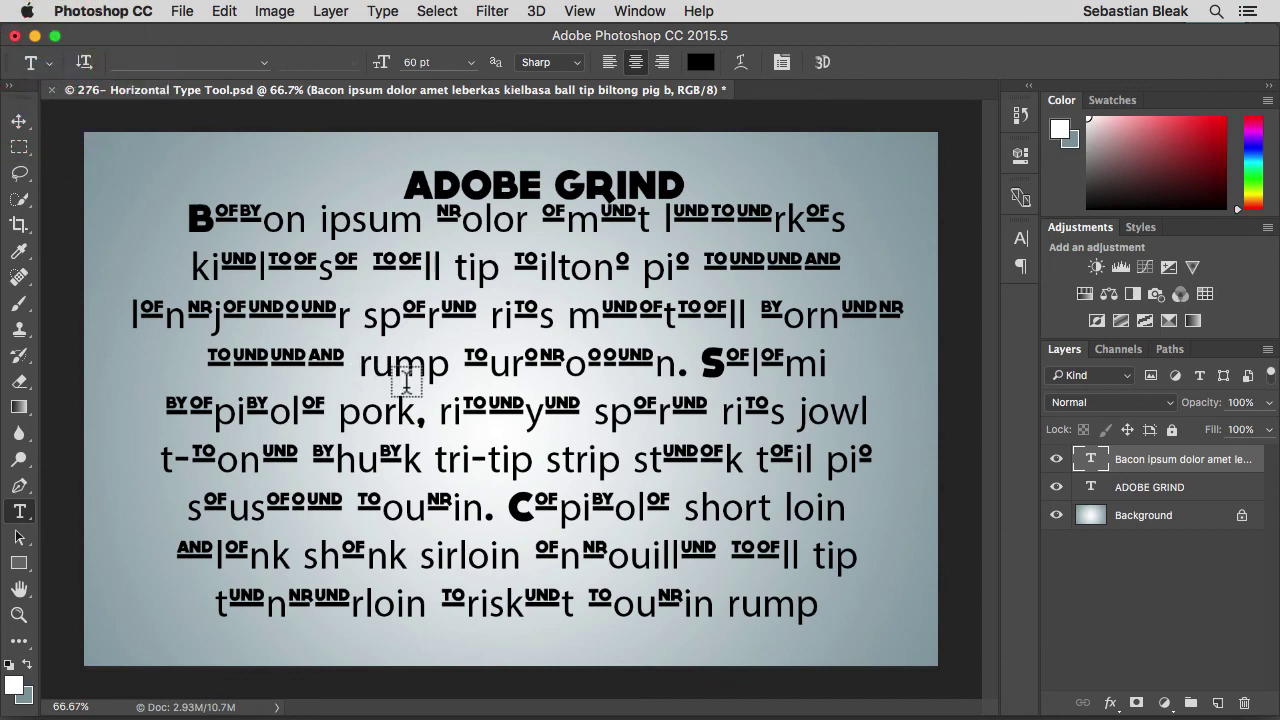
{"action": "key", "text": "super+shift+l"}
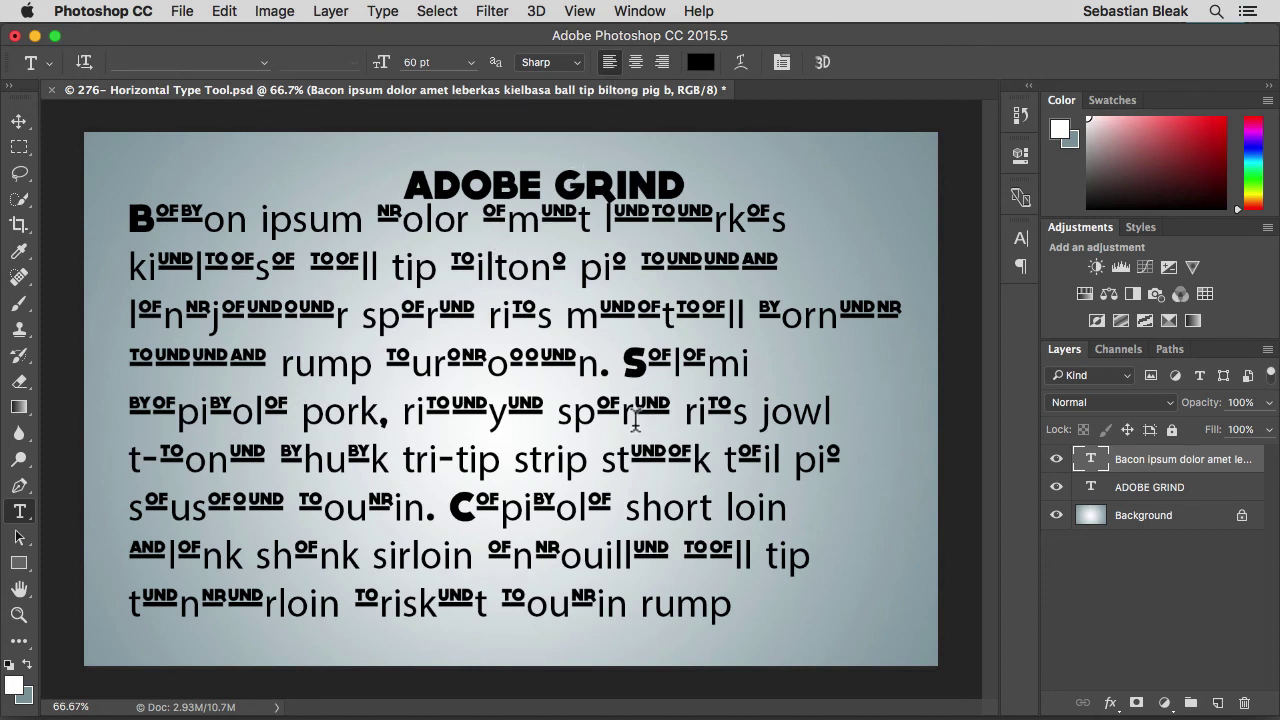
- Apply Reset Character from the Character panel menu so the paragraph returns to Myriad Pro Regular 12 pt
{"action": "left_click", "coordinate": [782, 64]}
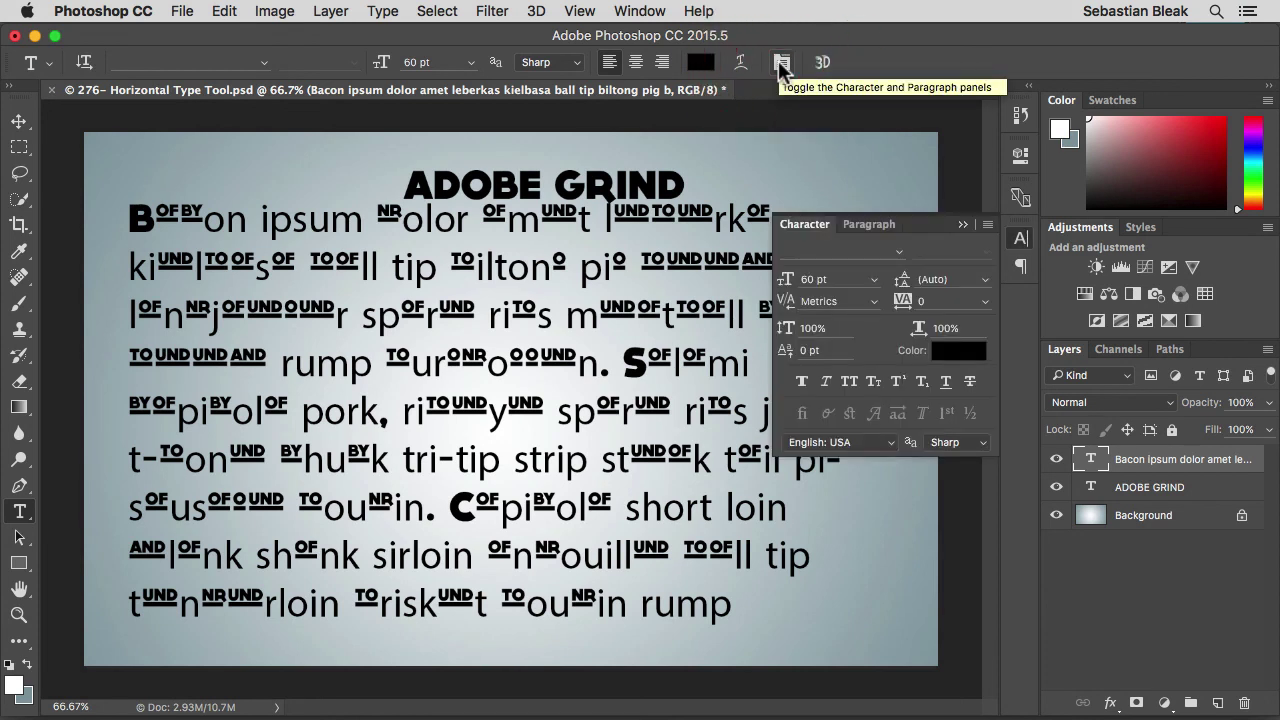
{"action": "left_click", "coordinate": [987, 226]}
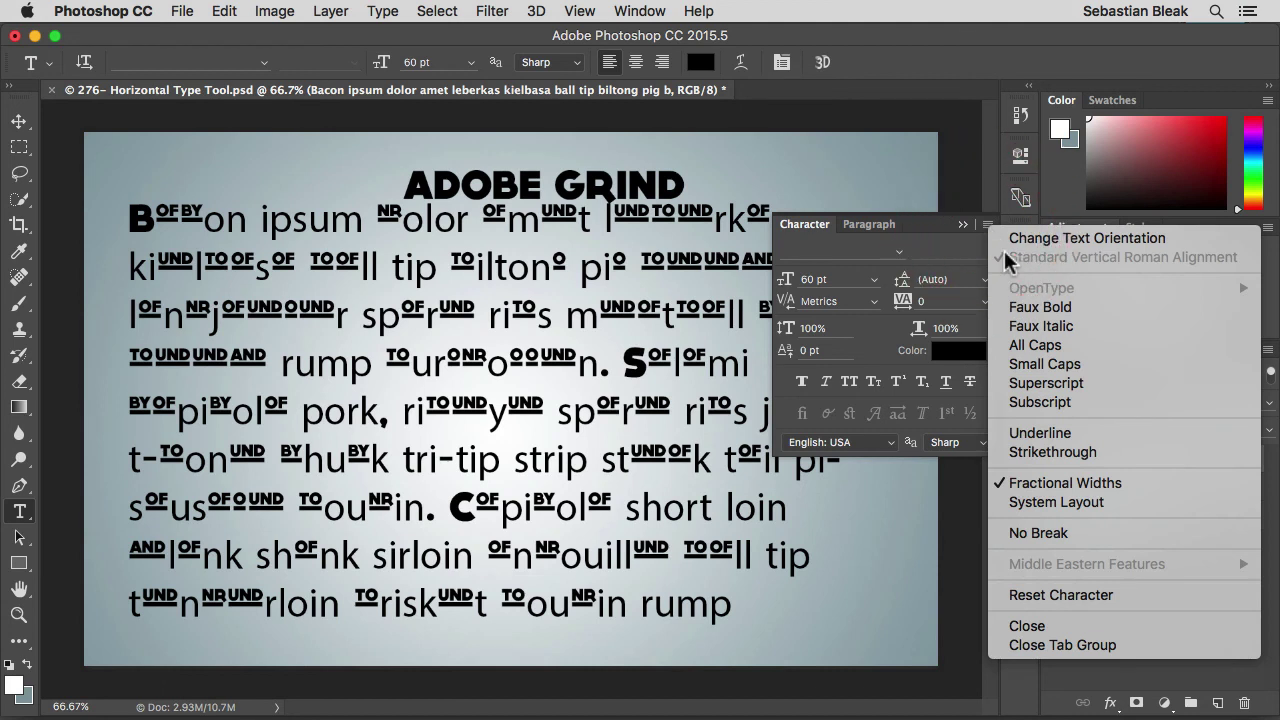
{"action": "left_click", "coordinate": [1166, 595]}
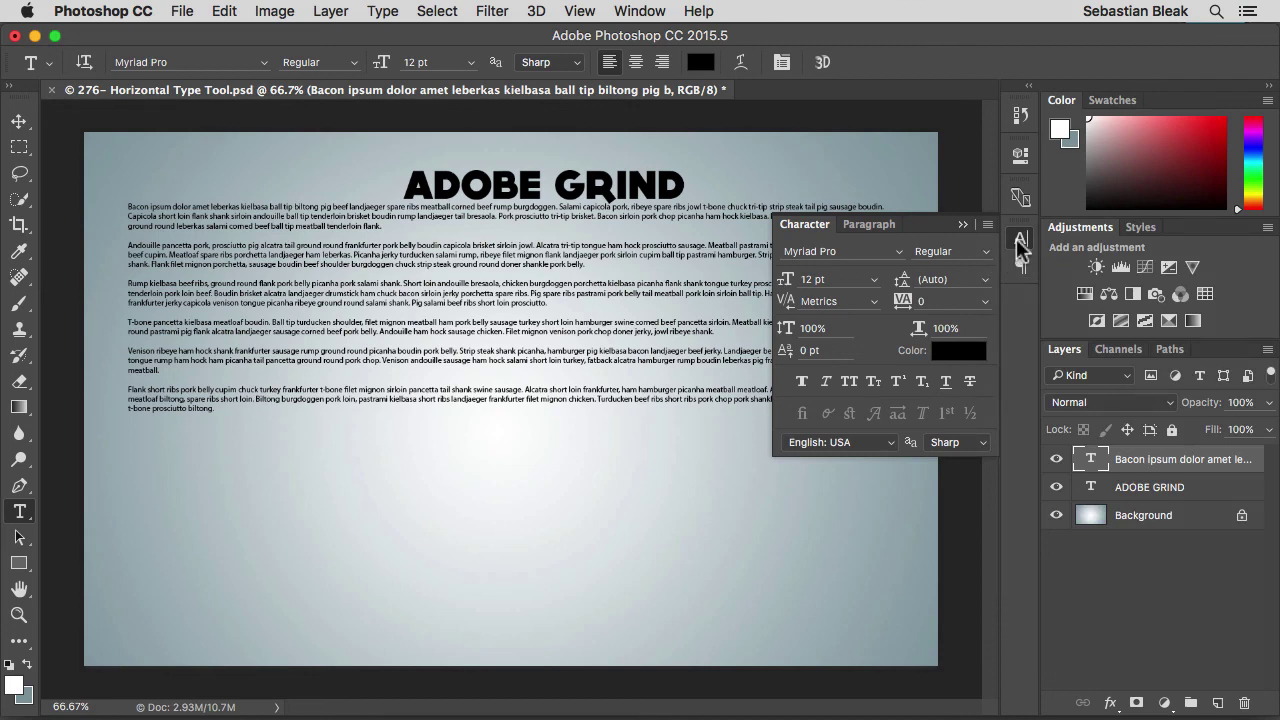
- Choose 36 pt from the Character panel's size list for the paragraph, then close the panel
{"action": "left_click", "coordinate": [874, 280]}
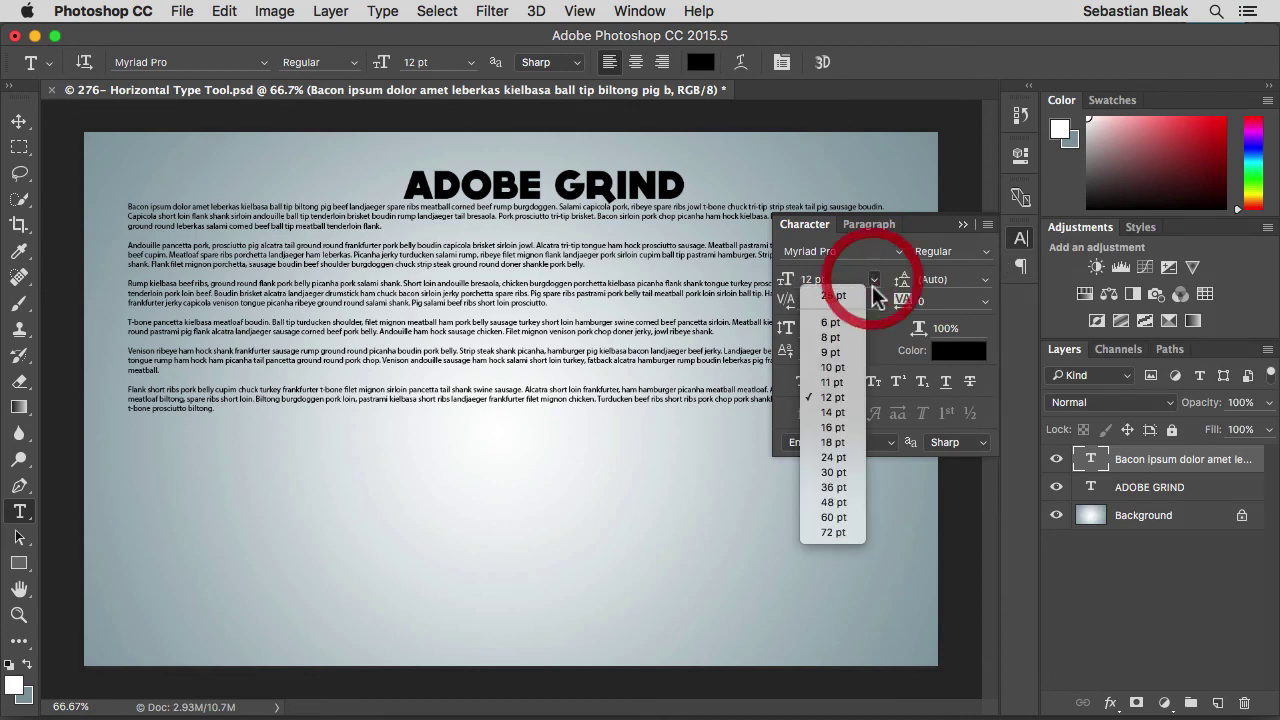
{"action": "left_click", "coordinate": [846, 487]}
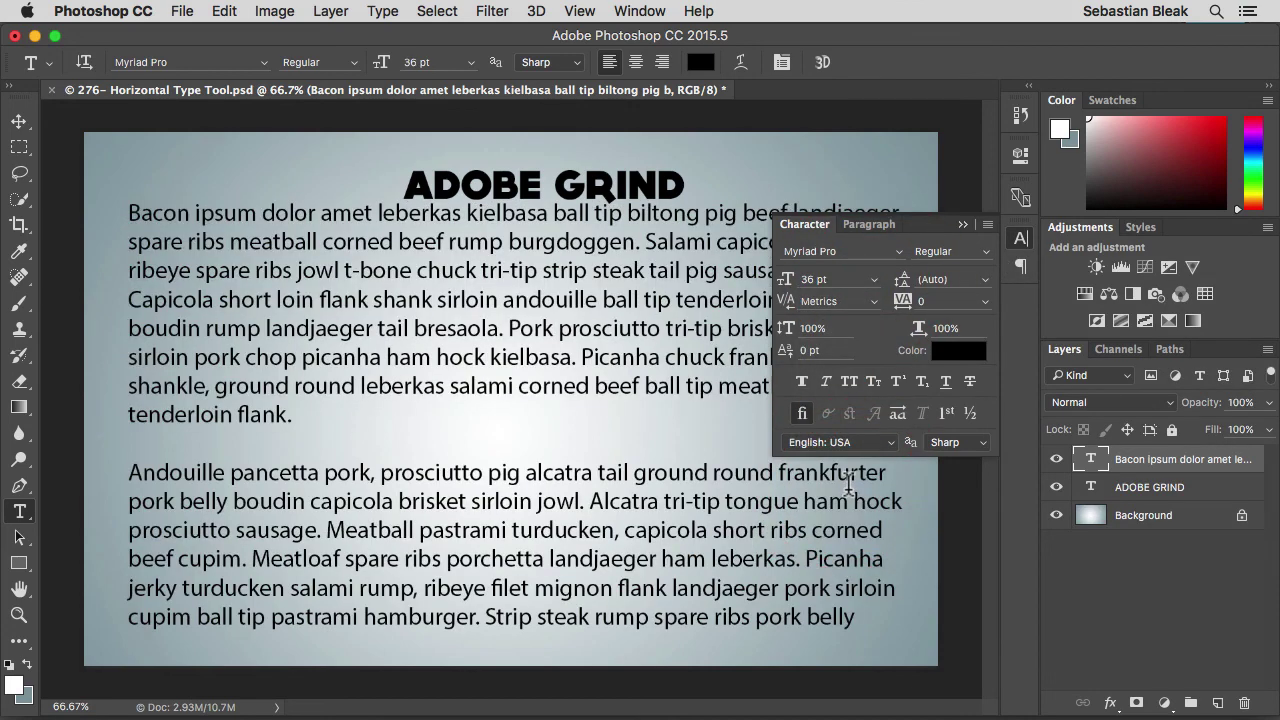
{"action": "left_click", "coordinate": [1020, 239]}
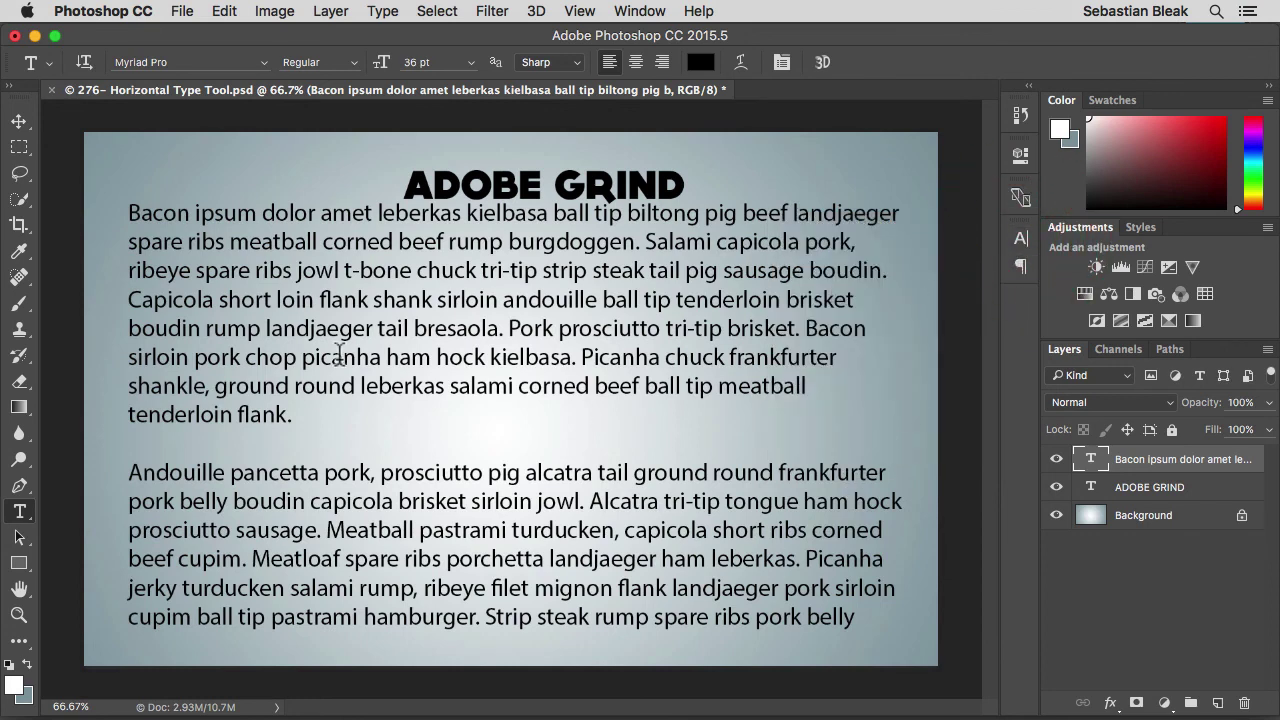